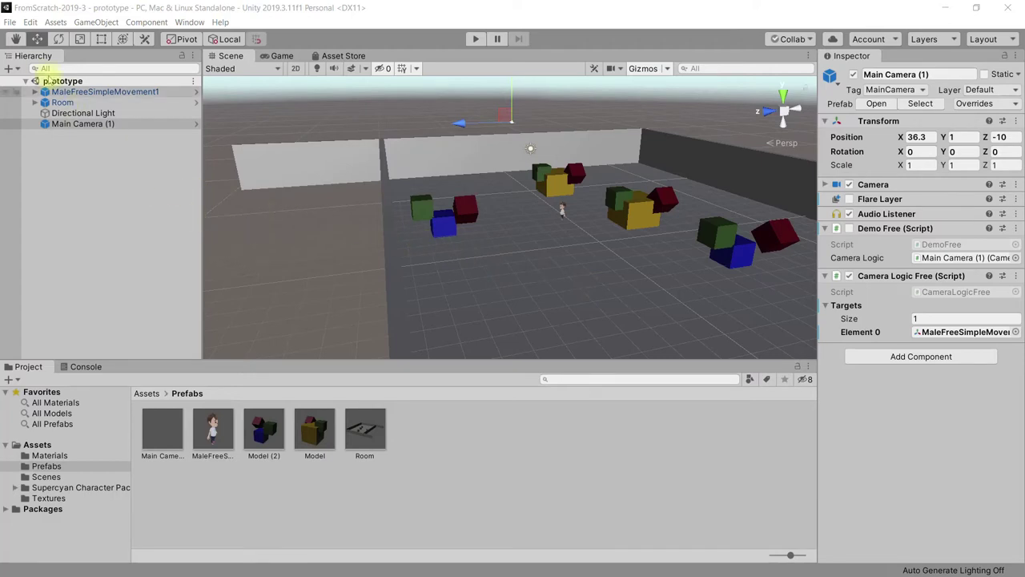
- Open Build Settings from the File menu and move the window into view
{"action": "left_click", "coordinate": [10, 22]}
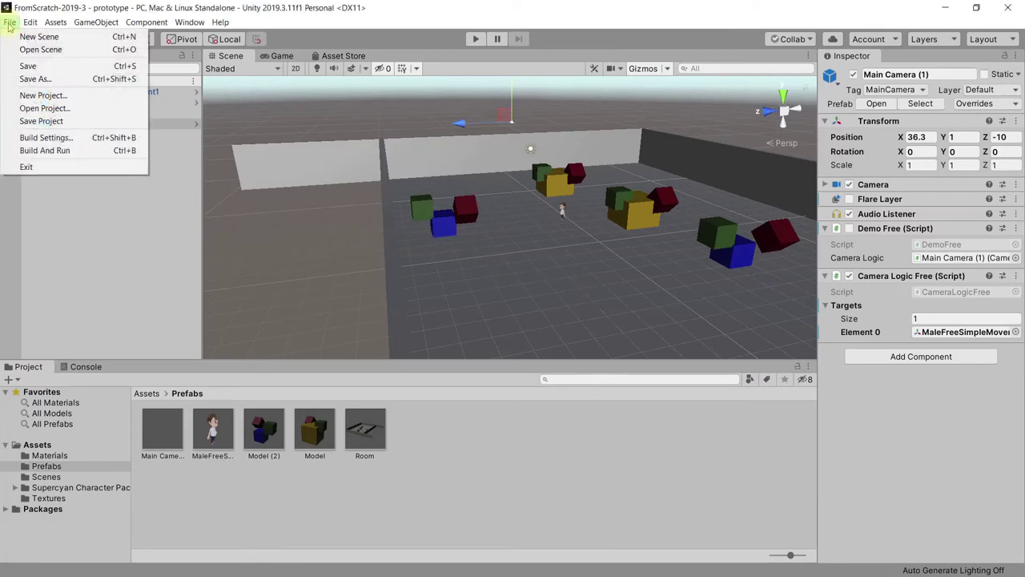
{"action": "left_click", "coordinate": [112, 139]}
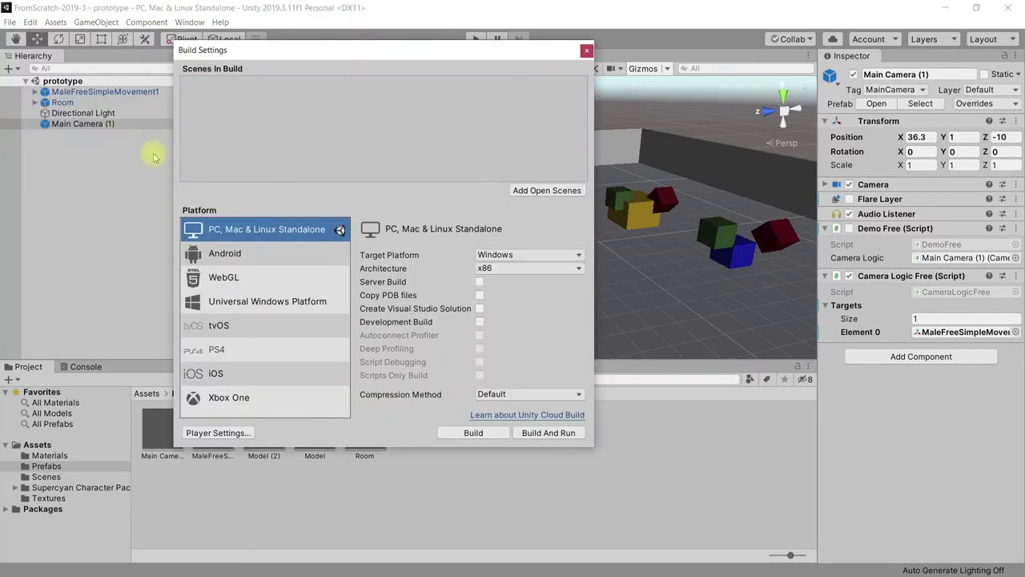
{"action": "left_click_drag", "start_coordinate": [268, 51], "coordinate": [355, 65]}
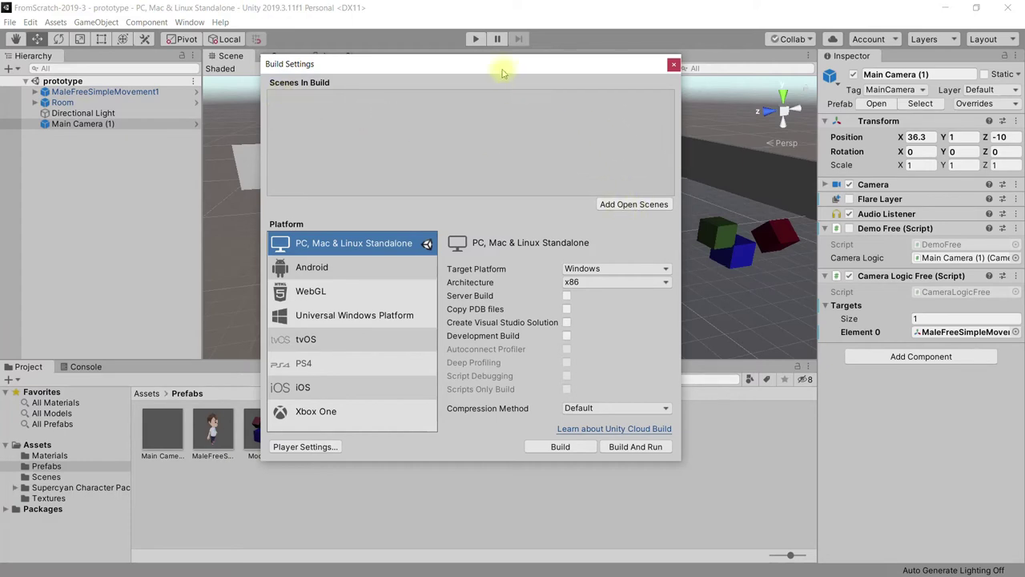
- Add the open Scenes/prototype scene to Scenes In Build and return the Project panel to Assets
{"action": "left_click_drag", "start_coordinate": [499, 70], "coordinate": [724, 146]}
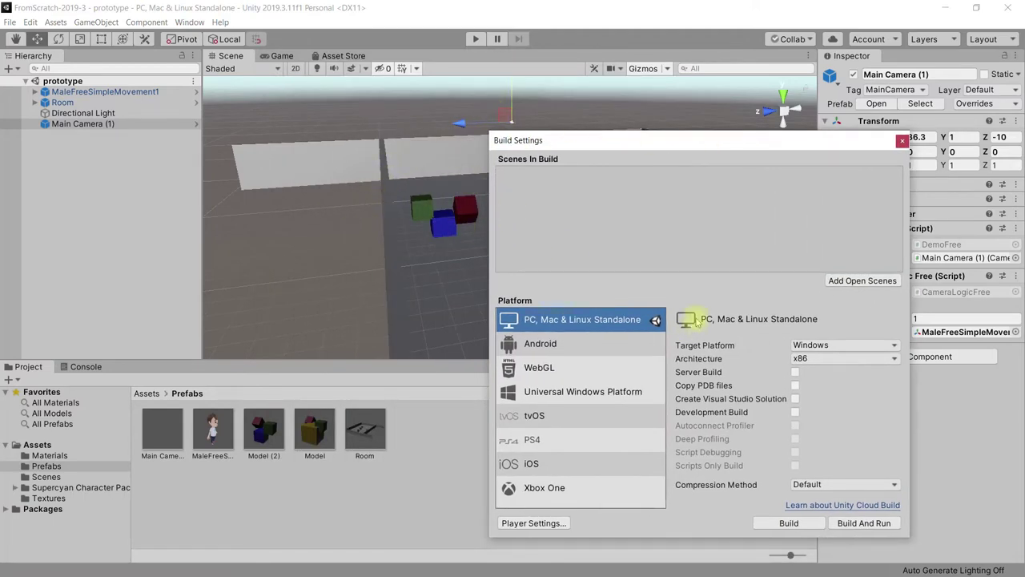
{"action": "mouse_move", "coordinate": [607, 137]}
{"action": "left_mouse_down"}
{"action": "mouse_move", "coordinate": [571, 185]}
{"action": "mouse_move", "coordinate": [369, 78]}
{"action": "left_mouse_up"}
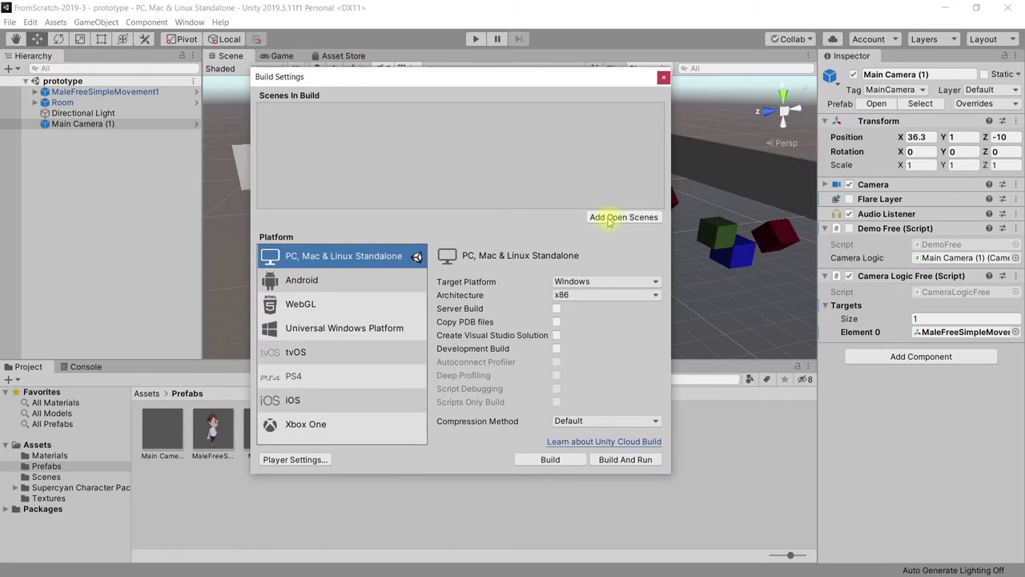
{"action": "left_click", "coordinate": [609, 220]}
{"action": "left_click", "coordinate": [287, 107]}
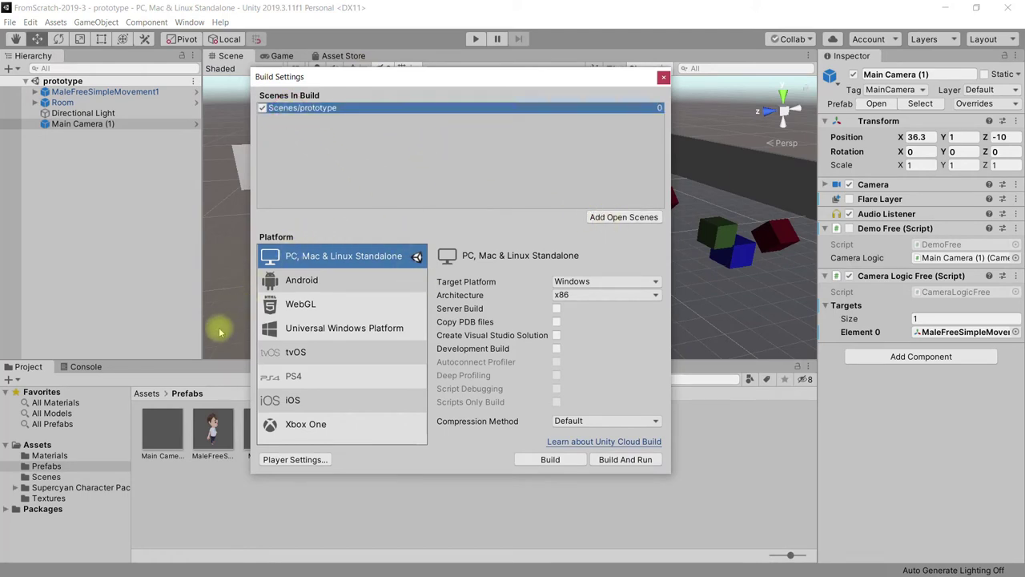
{"action": "left_click", "coordinate": [146, 393]}
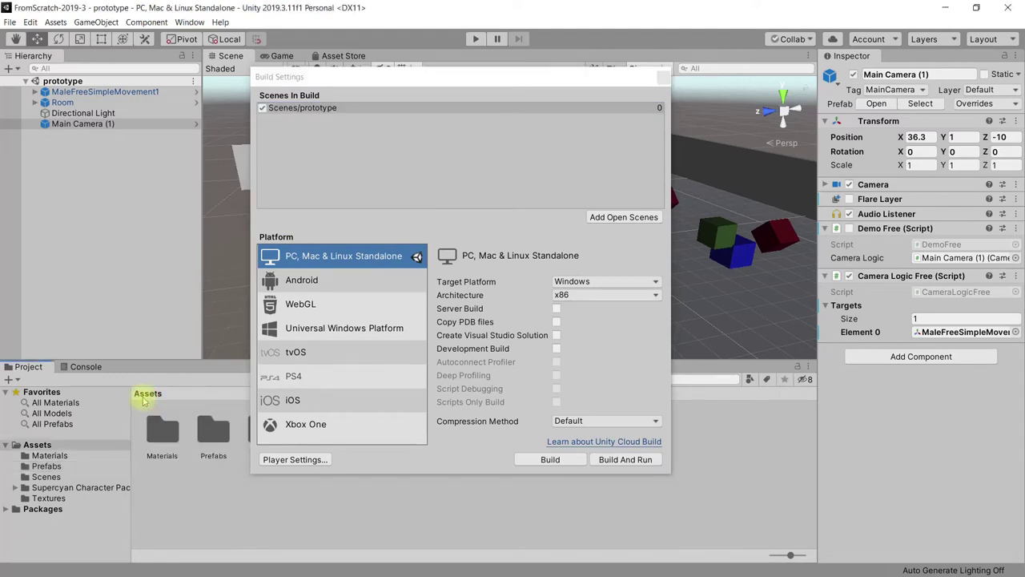
{"action": "left_click_drag", "start_coordinate": [366, 77], "coordinate": [521, 67]}
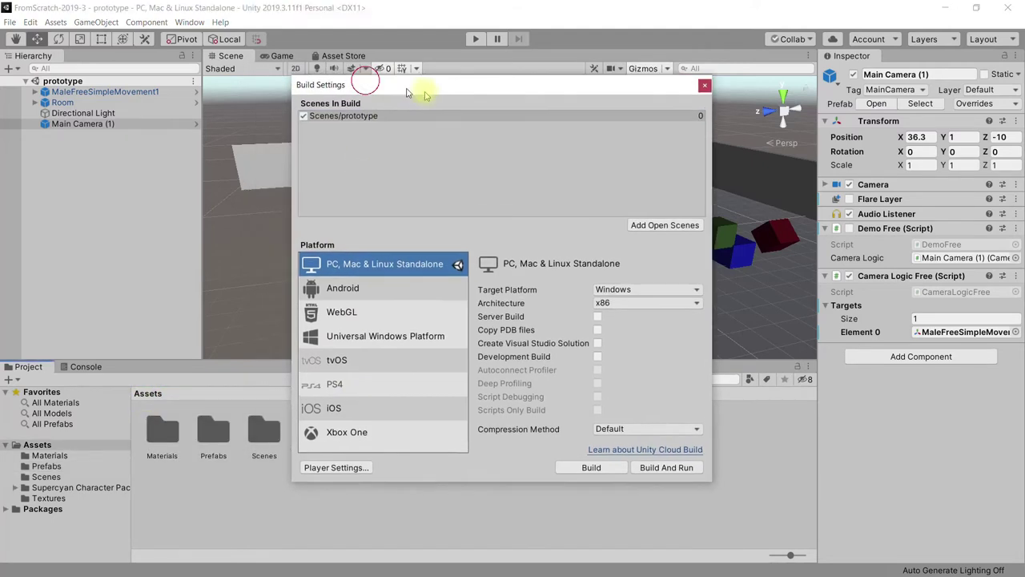
- Drag myCharacter from the Scenes folder into Scenes In Build and leave it unchecked
{"action": "left_click", "coordinate": [272, 435]}
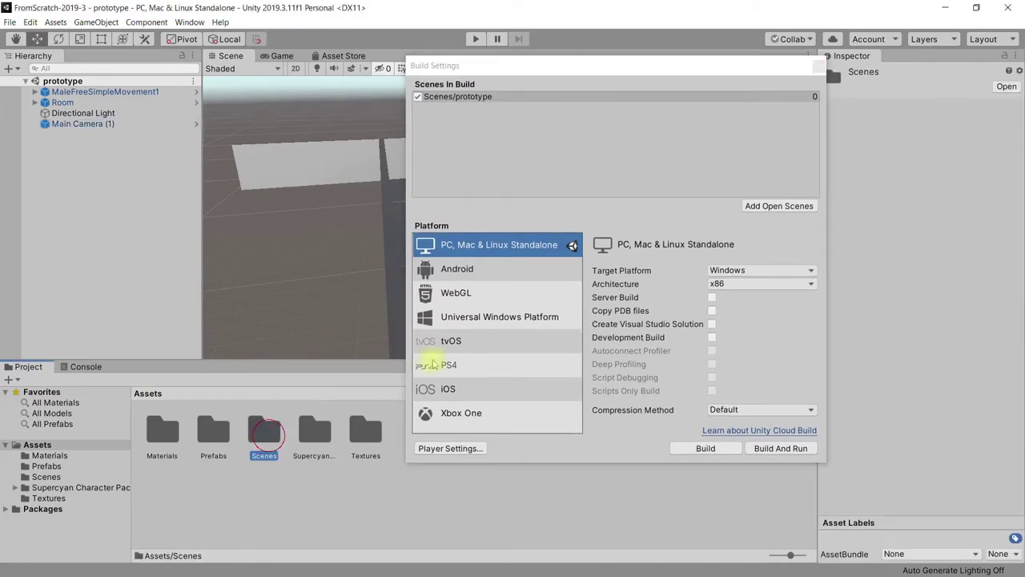
{"action": "double_click", "coordinate": [261, 437]}
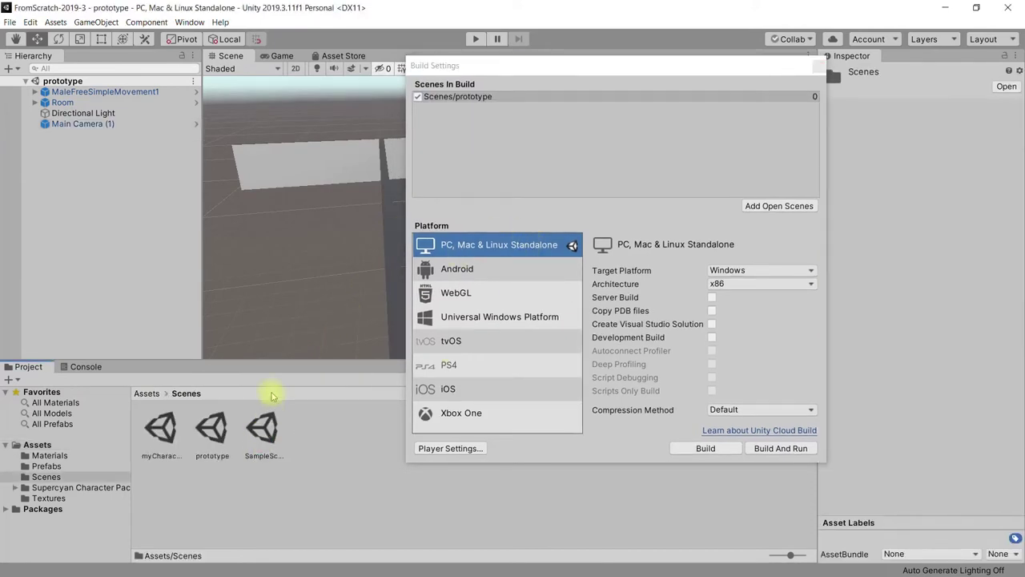
{"action": "mouse_move", "coordinate": [165, 429]}
{"action": "left_mouse_down"}
{"action": "mouse_move", "coordinate": [330, 267]}
{"action": "mouse_move", "coordinate": [486, 147]}
{"action": "left_mouse_up"}
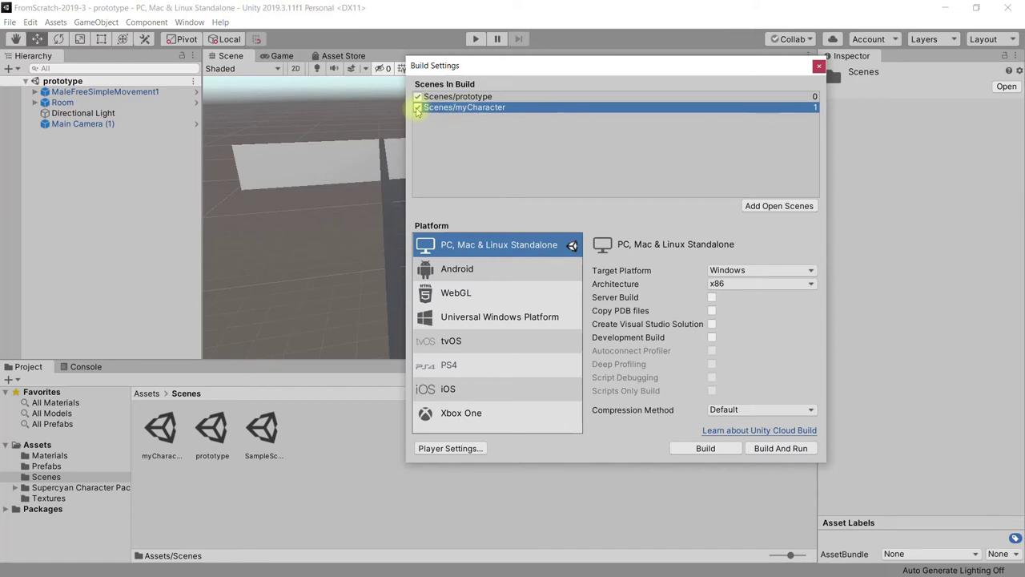
{"action": "left_click", "coordinate": [457, 97]}
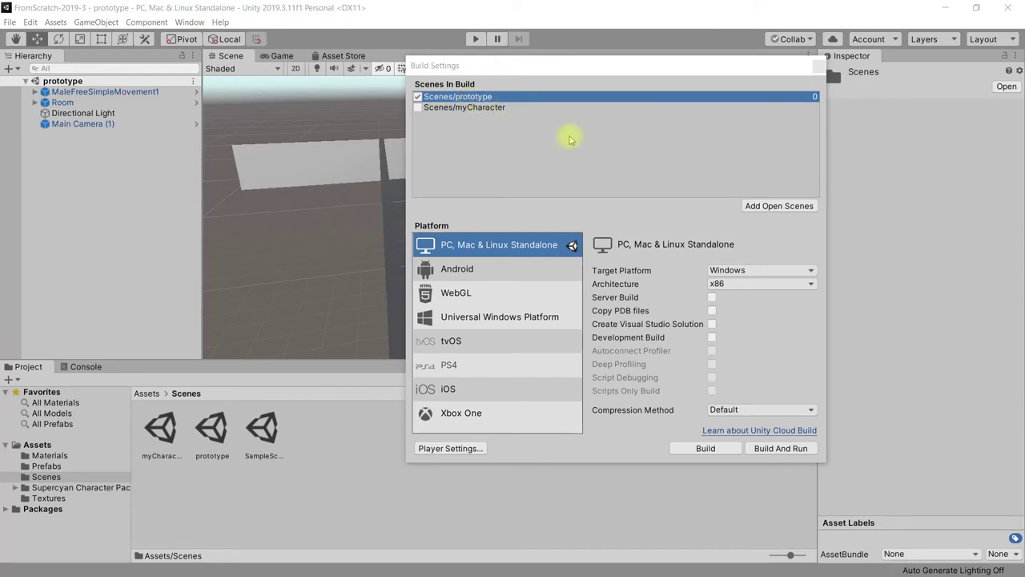
- Start the build and create a Build-1 folder in FROMSCRATCH as its output destination
{"action": "left_click", "coordinate": [716, 451]}
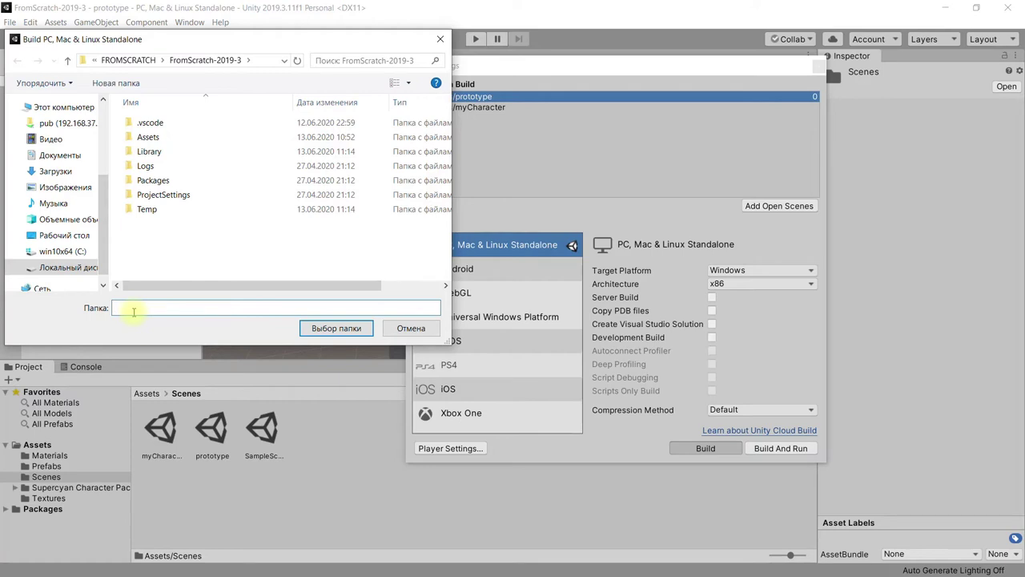
{"action": "left_click", "coordinate": [132, 60]}
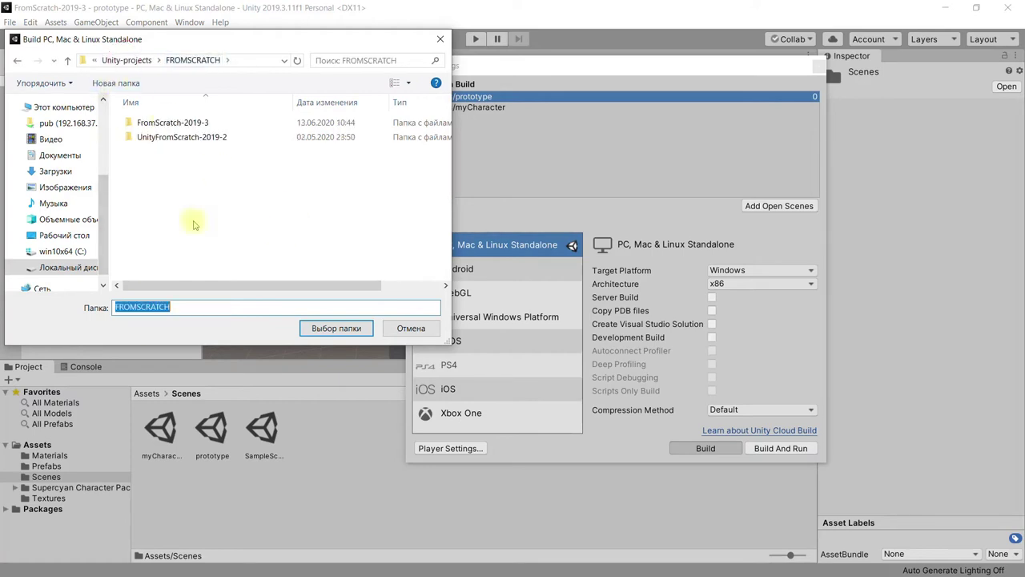
{"action": "left_click", "coordinate": [166, 198]}
{"action": "right_click", "coordinate": [166, 199]}
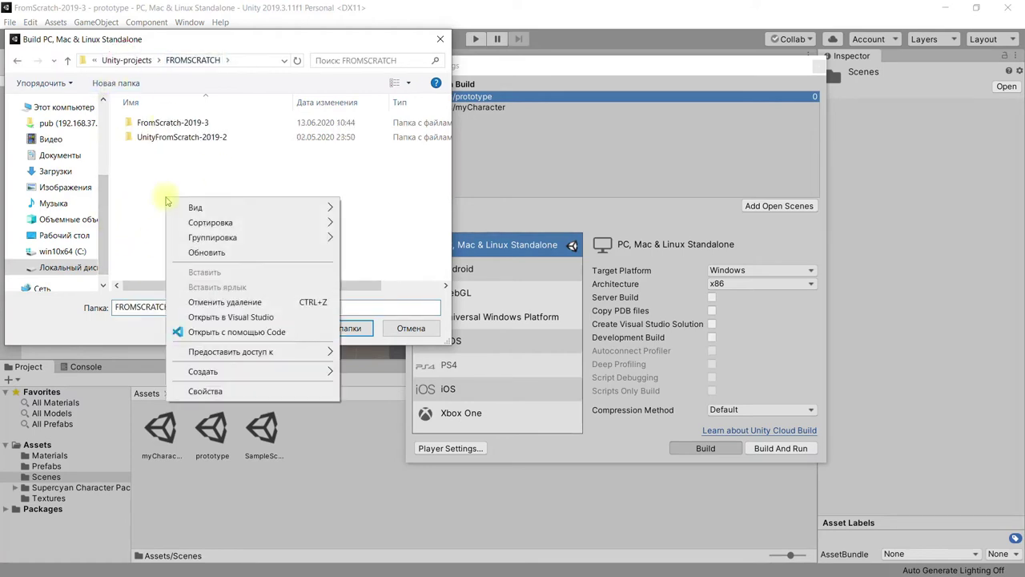
{"action": "mouse_move", "coordinate": [244, 370]}
{"action": "left_click", "coordinate": [370, 374]}
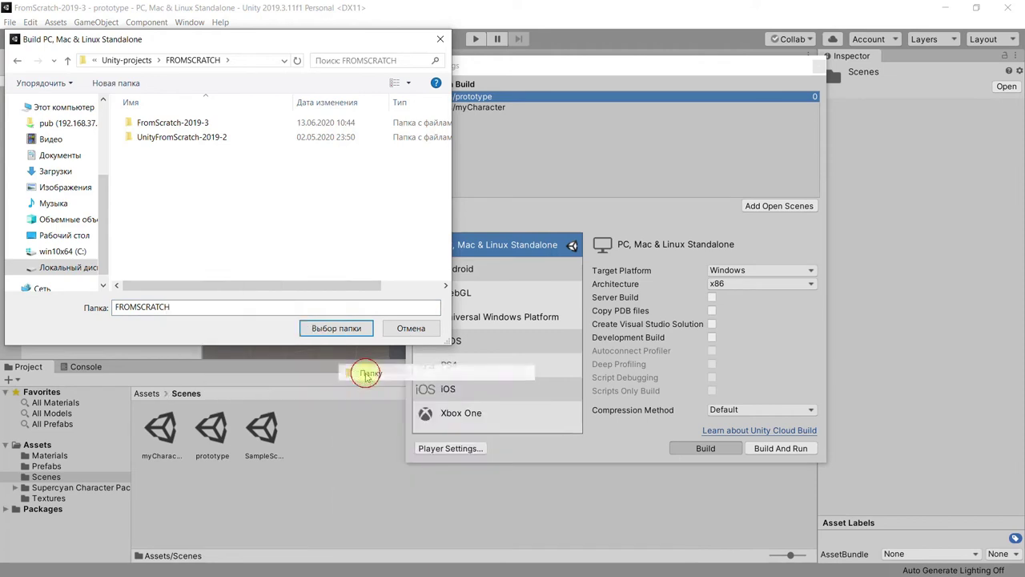
{"action": "type", "text": "B"}
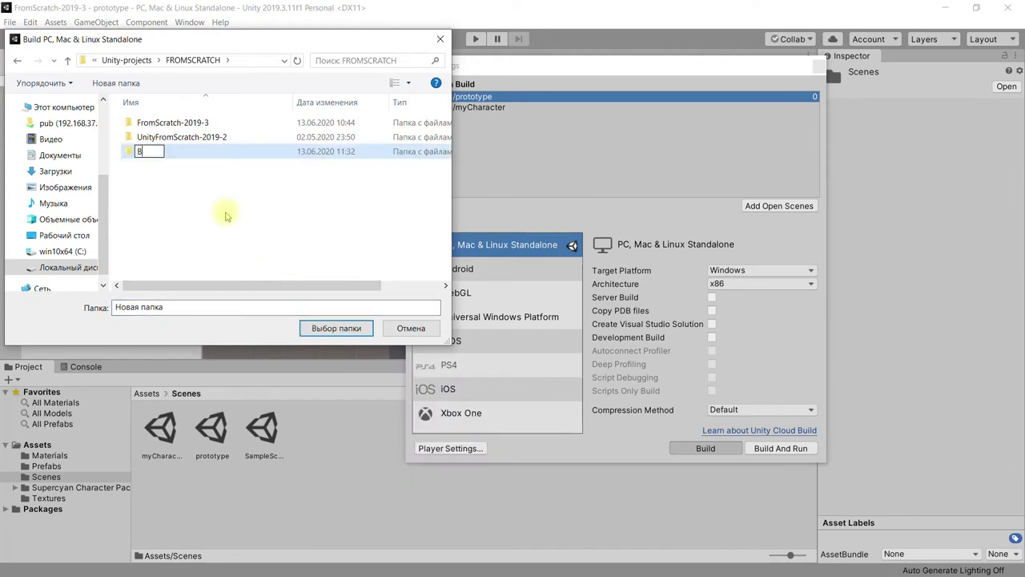
{"action": "type", "text": "uild"}
{"action": "type", "text": "-1"}
{"action": "key", "text": "Return"}
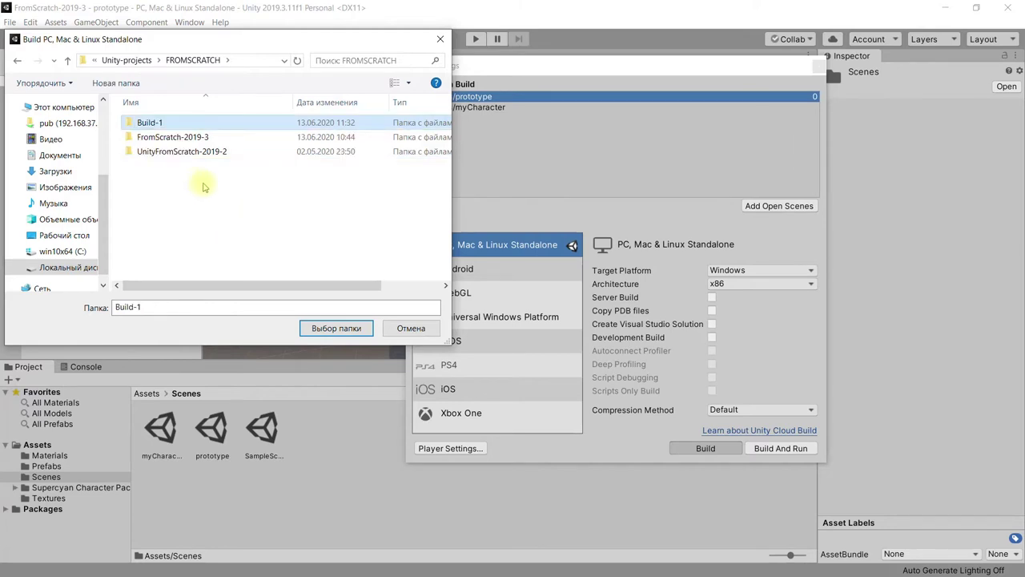
{"action": "left_click", "coordinate": [337, 328]}
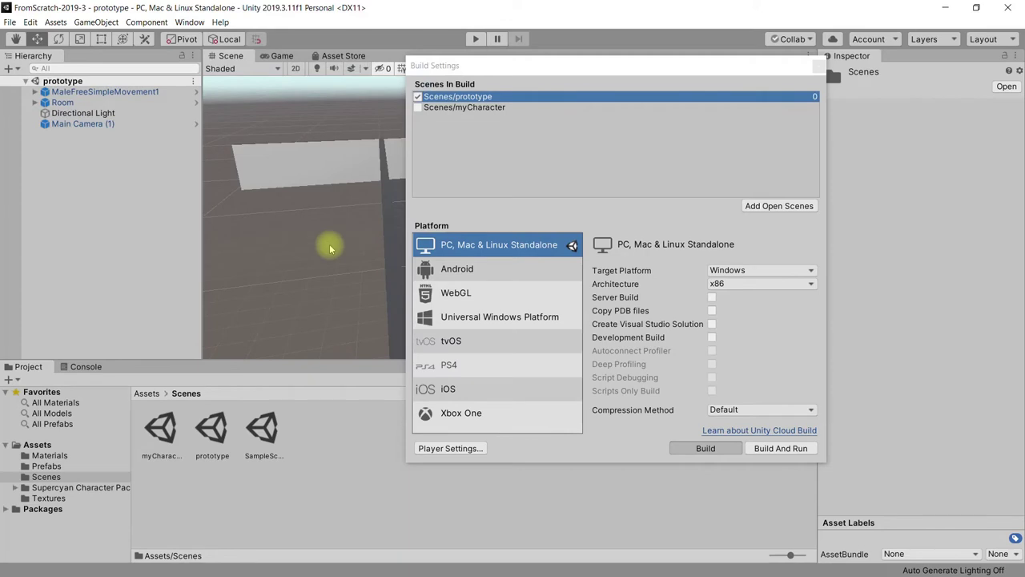
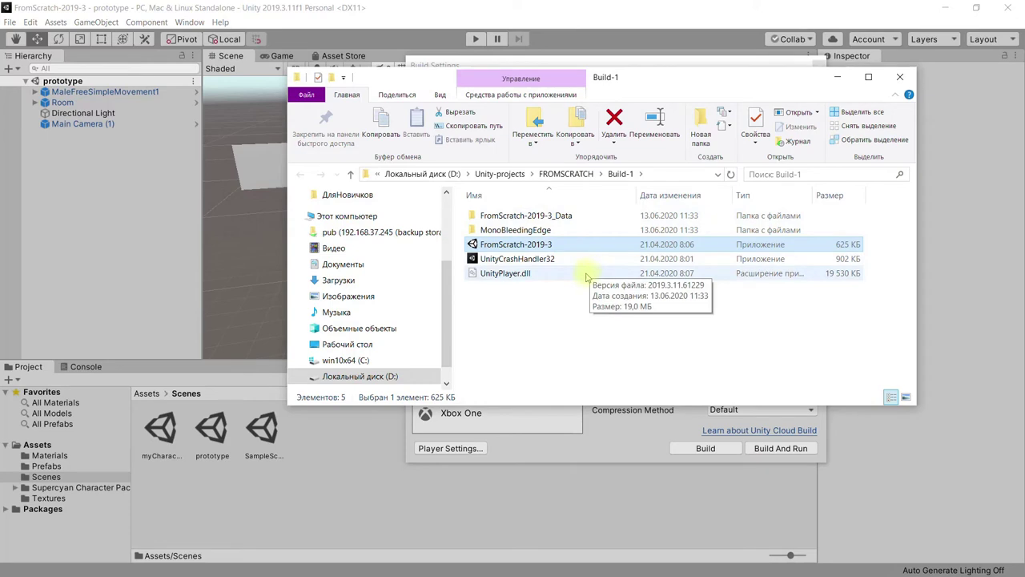
- Launch FromScratch-2019-3.exe from the Build-1 folder in the FROMSCRATCH project
{"action": "left_click", "coordinate": [570, 174]}
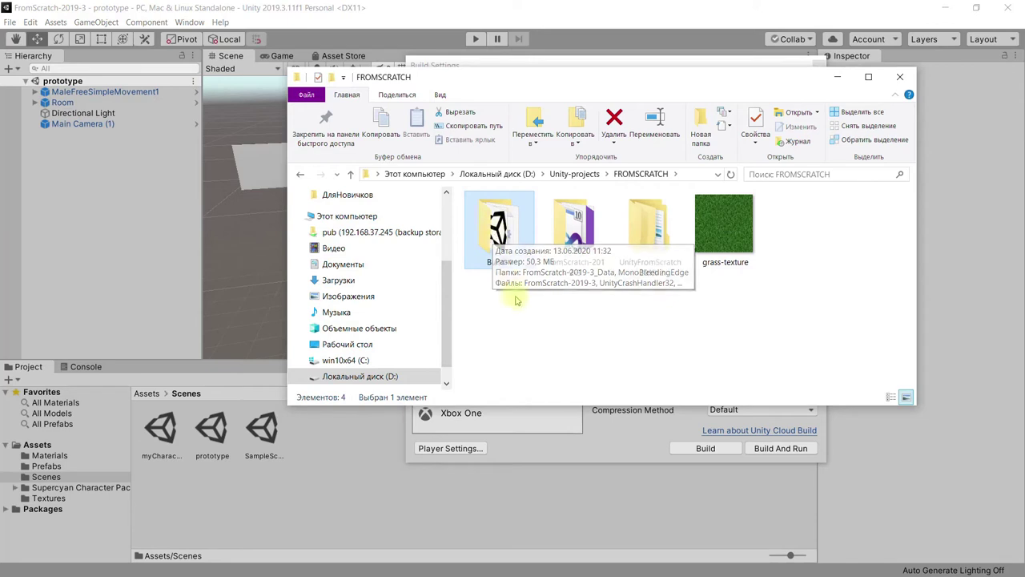
{"action": "double_click", "coordinate": [496, 231]}
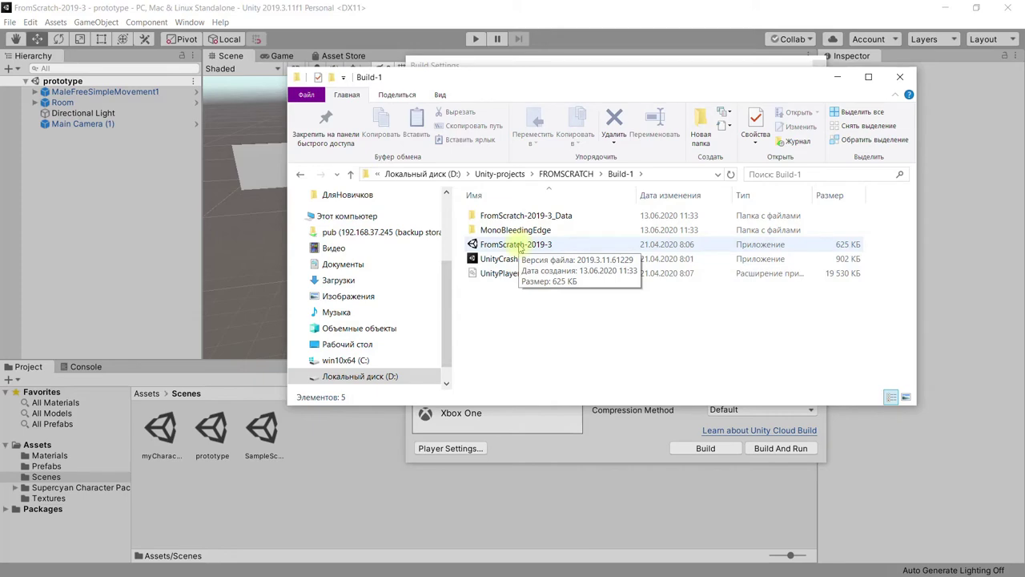
{"action": "double_click", "coordinate": [516, 244]}
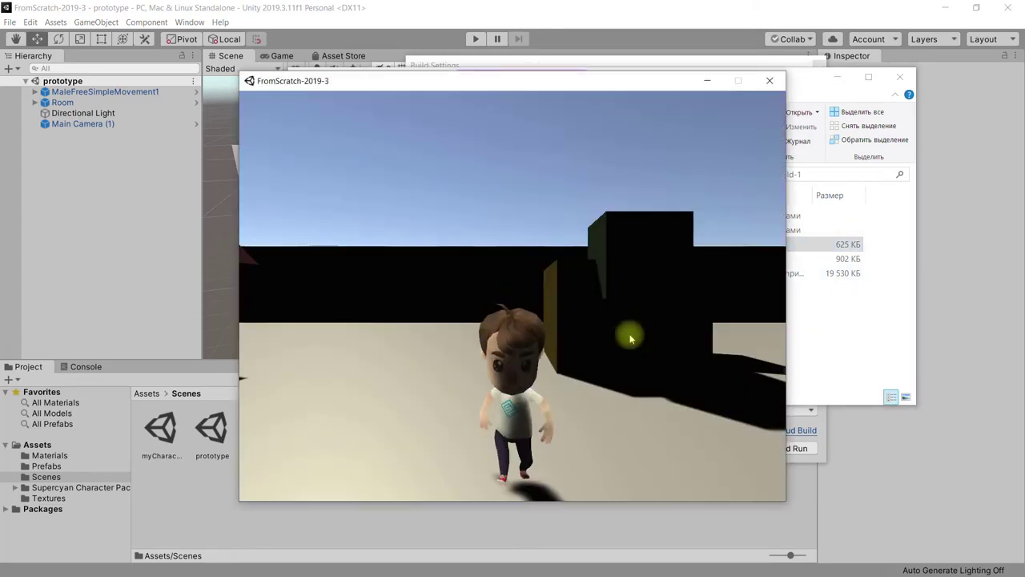
- Walk the character forward, left and right with W, A and D, then close the game
{"action": "key", "text": "w"}
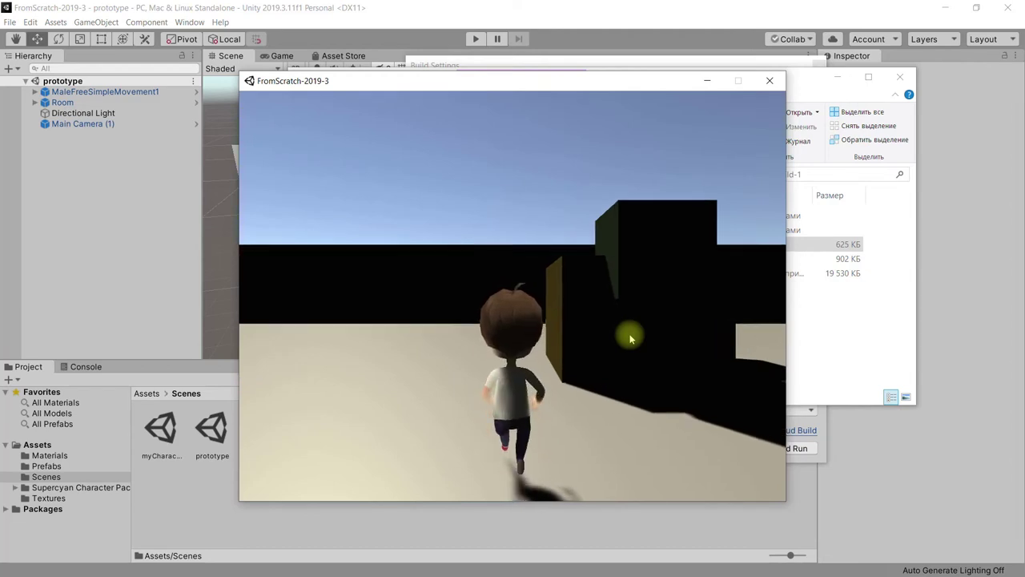
{"action": "key", "text": "a"}
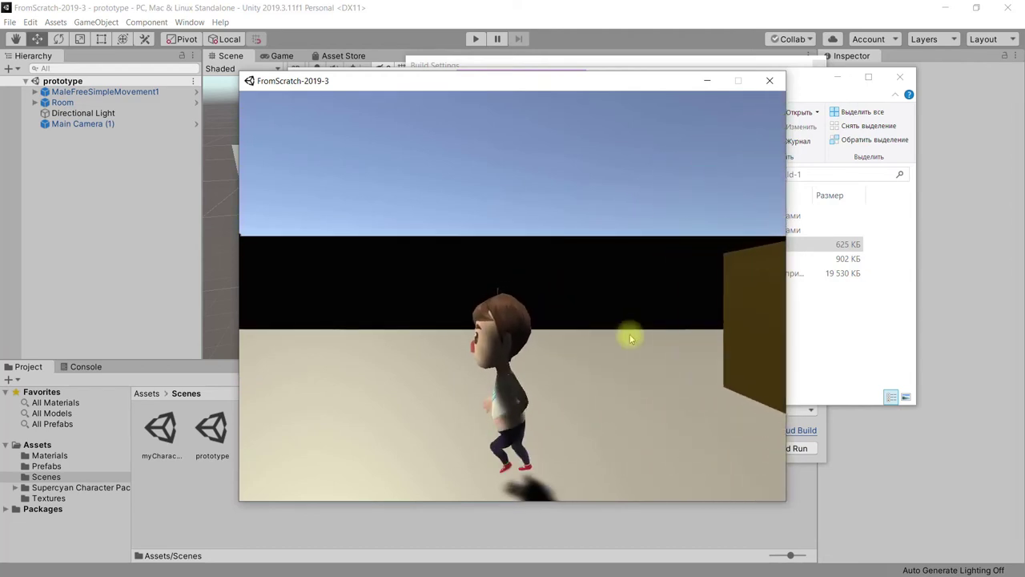
{"action": "key", "text": "d"}
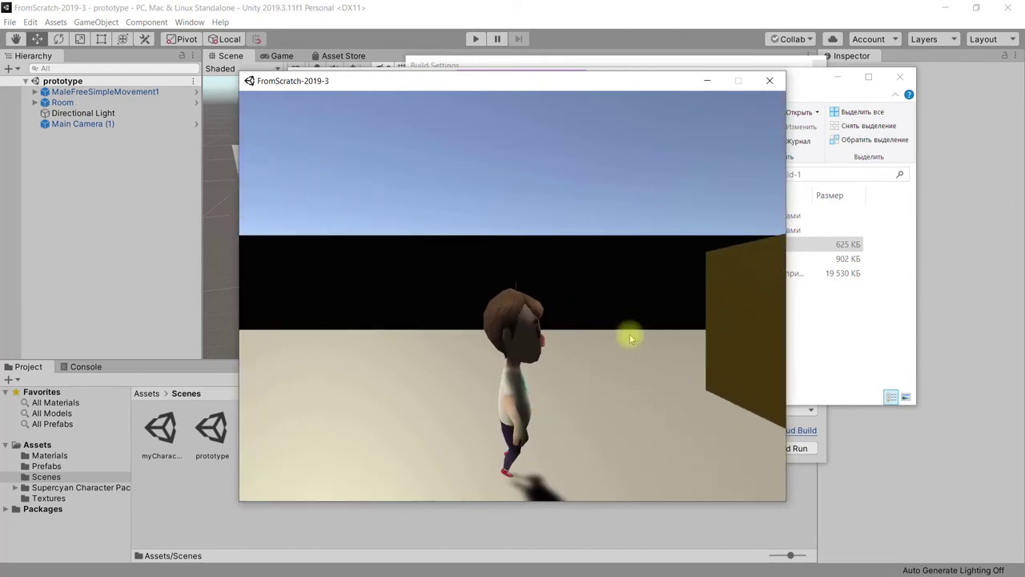
{"action": "left_click", "coordinate": [769, 80]}
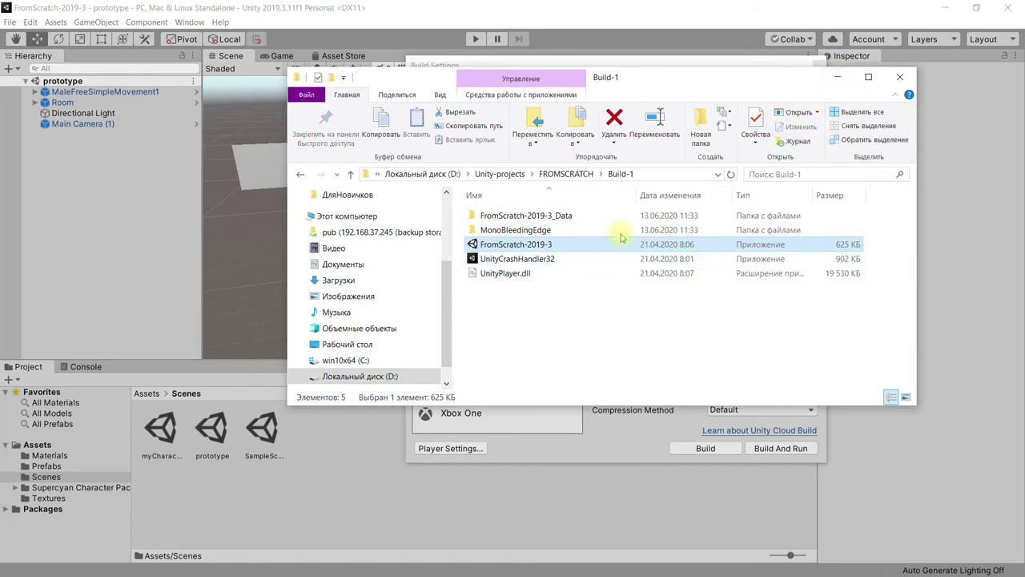
- Minimize the Build-1 Explorer window to return to Unity's Build Settings
{"action": "left_click", "coordinate": [837, 79]}
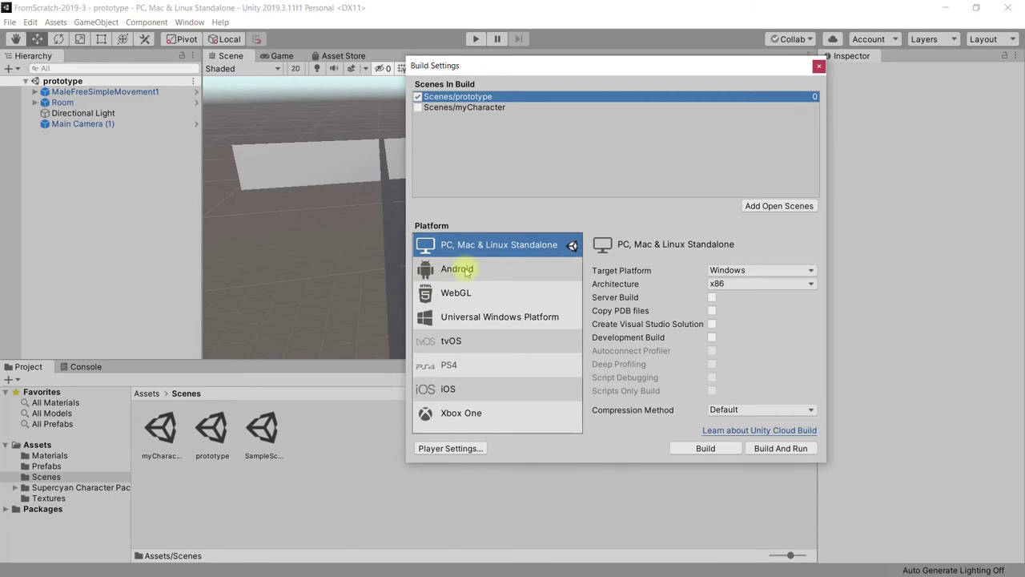
{"action": "left_click", "coordinate": [465, 269]}
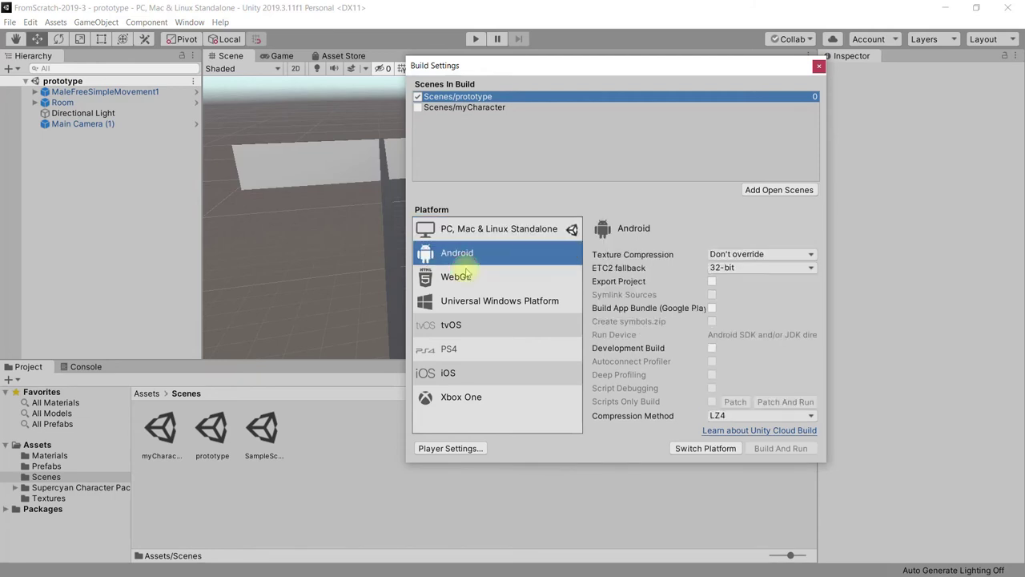
{"action": "left_click", "coordinate": [453, 386]}
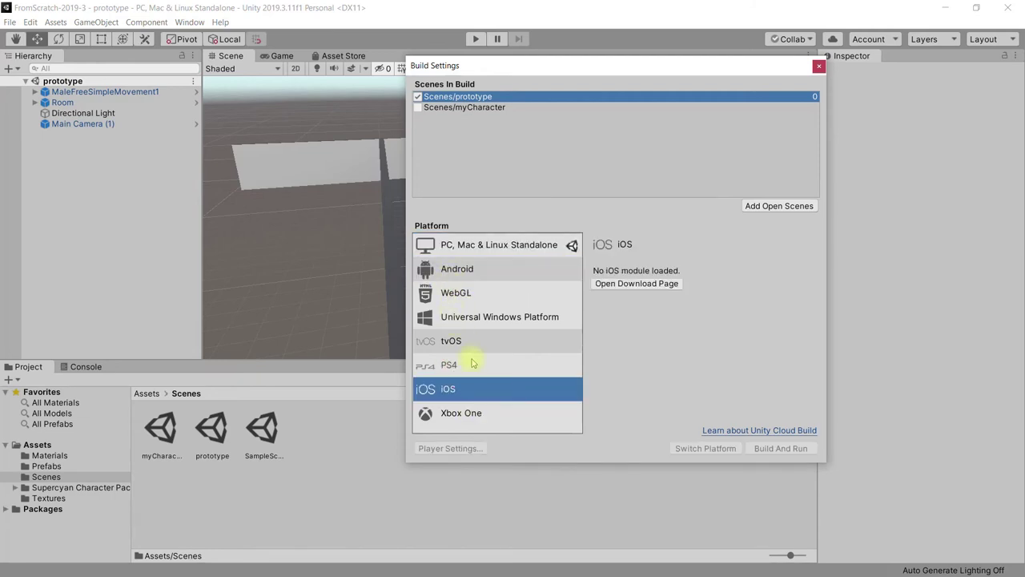
{"action": "left_click", "coordinate": [448, 269]}
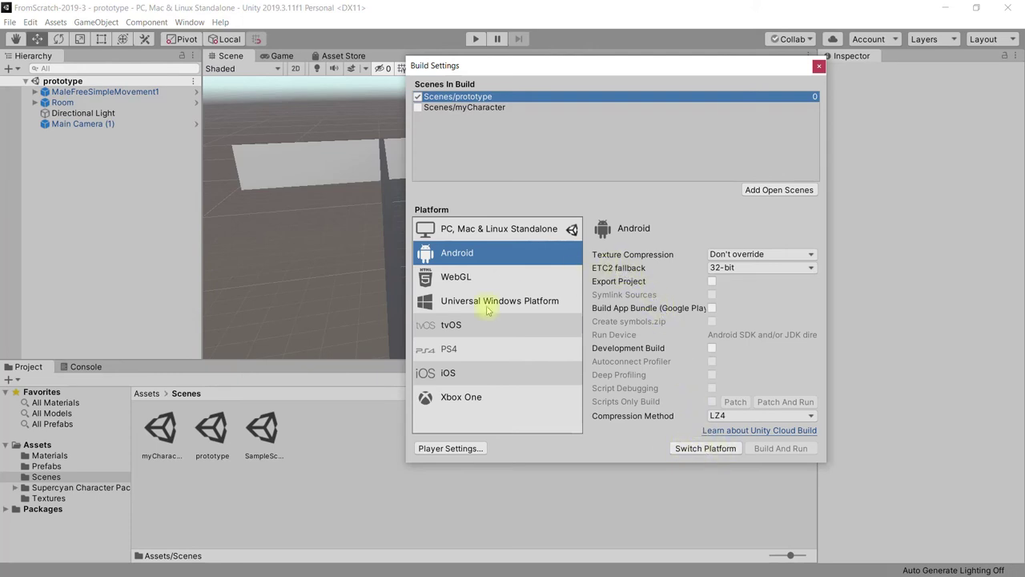
{"action": "left_click", "coordinate": [478, 380]}
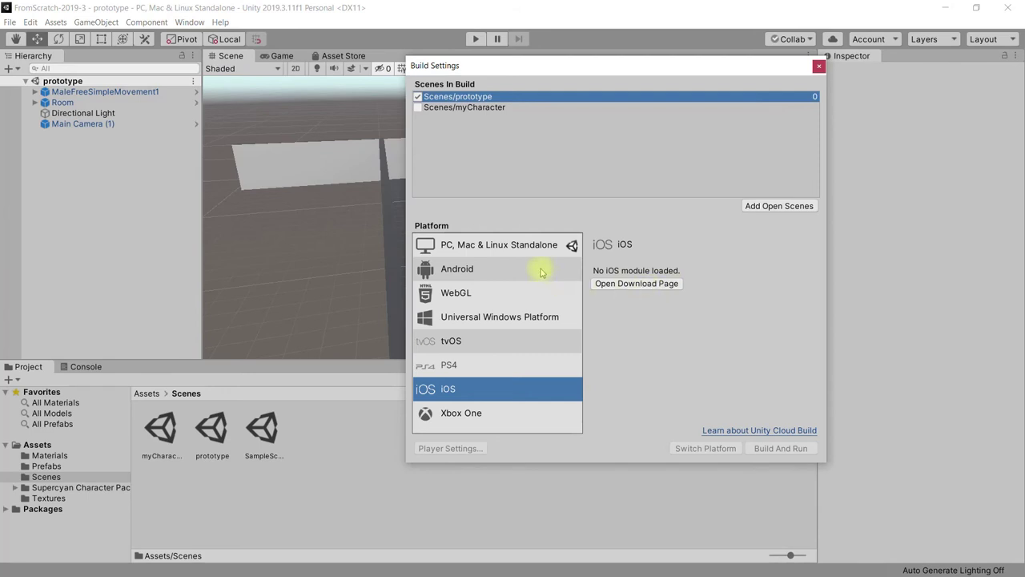
{"action": "left_click", "coordinate": [511, 244]}
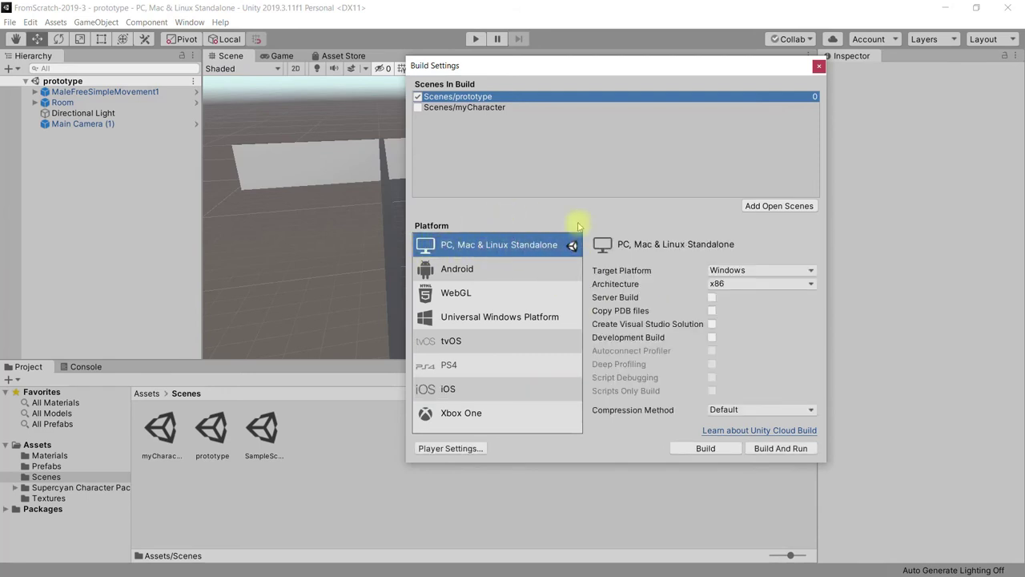
{"action": "left_click", "coordinate": [439, 450]}
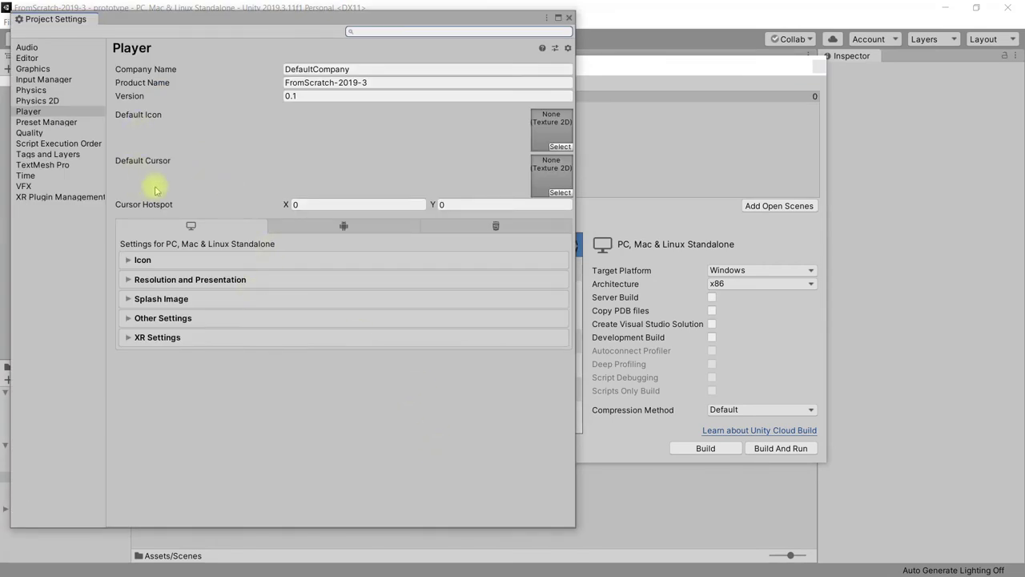
- Check the Company Name and Product Name fields and review the Icon settings
{"action": "left_click", "coordinate": [340, 70]}
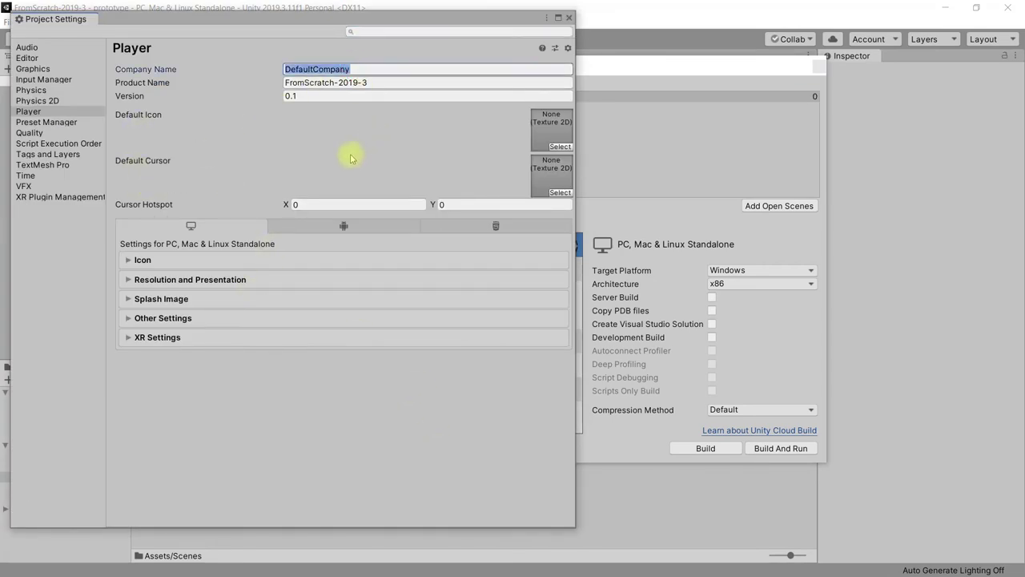
{"action": "left_click", "coordinate": [359, 84]}
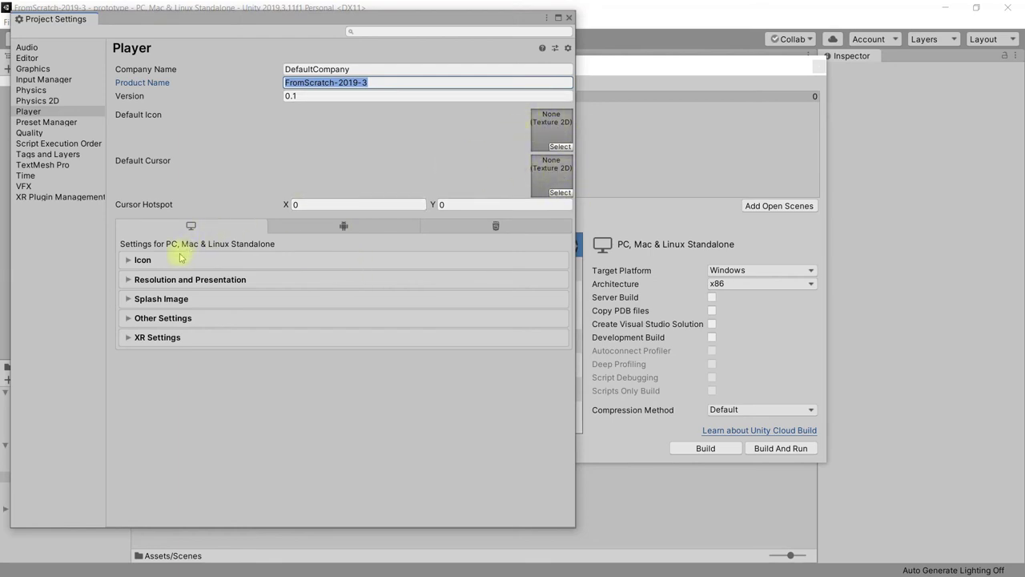
{"action": "left_click", "coordinate": [135, 260]}
{"action": "scroll", "coordinate": [240, 354], "scroll_direction": "down", "scroll_amount": 5}
{"action": "scroll", "coordinate": [240, 355], "scroll_direction": "up", "scroll_amount": 3}
{"action": "scroll", "coordinate": [240, 355], "scroll_direction": "up", "scroll_amount": 1}
{"action": "left_click", "coordinate": [139, 181]}
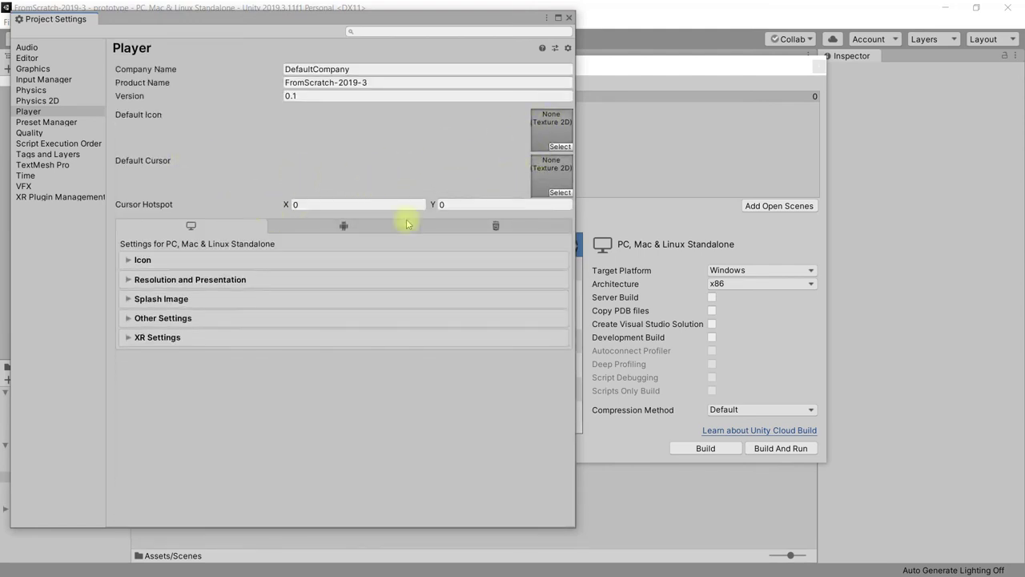
- Expand Resolution and Presentation and set Fullscreen Mode to Fullscreen Window
{"action": "left_click", "coordinate": [177, 284]}
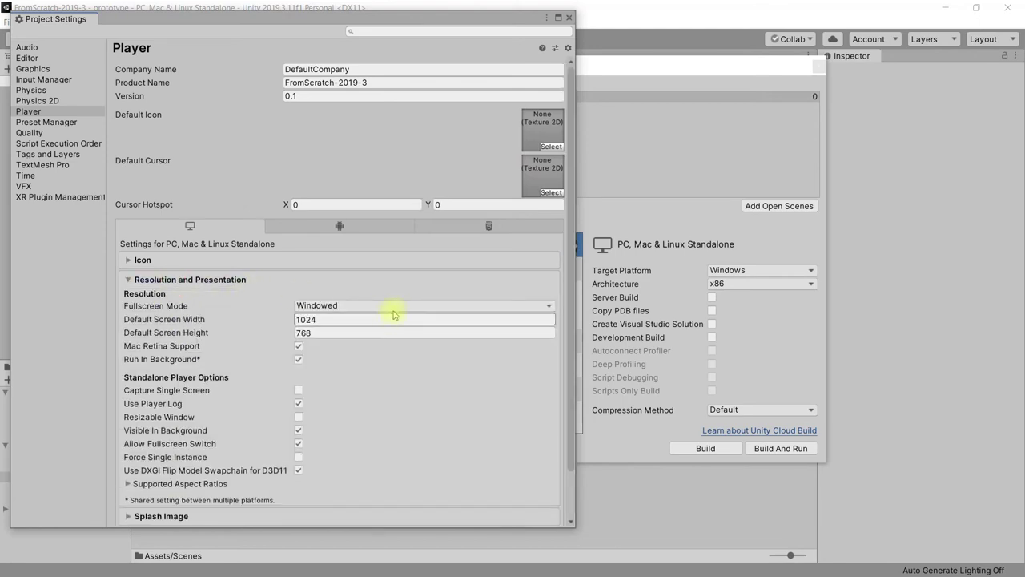
{"action": "scroll", "coordinate": [449, 403], "scroll_direction": "down", "scroll_amount": 2}
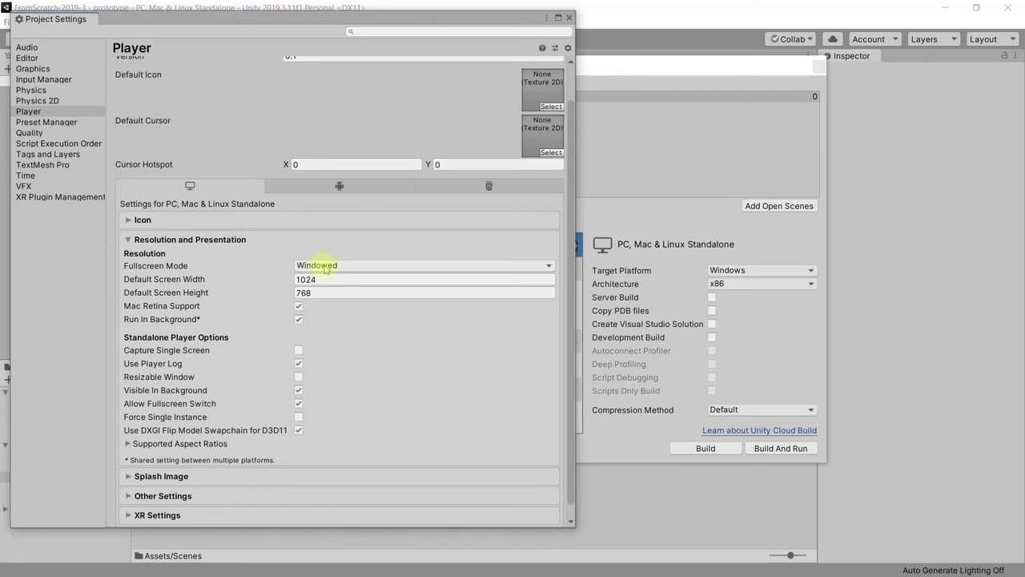
{"action": "left_click", "coordinate": [325, 279]}
{"action": "left_click", "coordinate": [320, 292]}
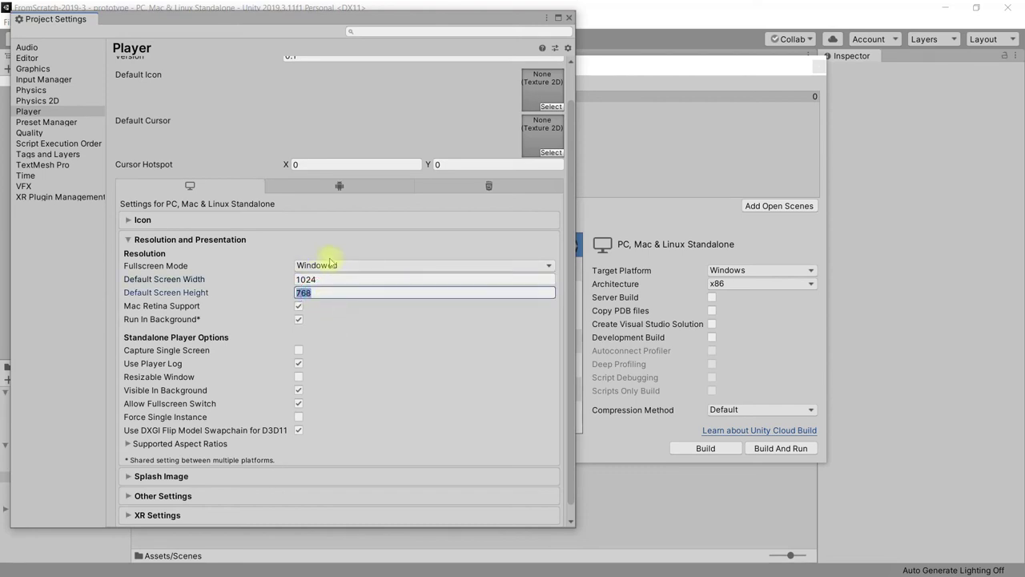
{"action": "left_click", "coordinate": [335, 269]}
{"action": "left_click", "coordinate": [366, 269]}
{"action": "left_click", "coordinate": [358, 282]}
{"action": "left_click", "coordinate": [355, 292]}
{"action": "left_click", "coordinate": [340, 266]}
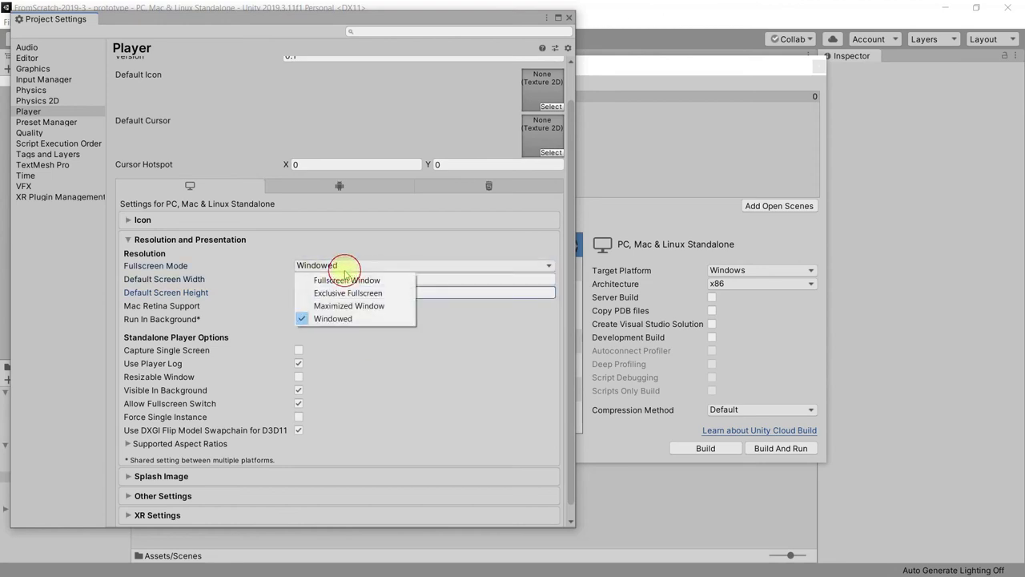
{"action": "left_click", "coordinate": [325, 282]}
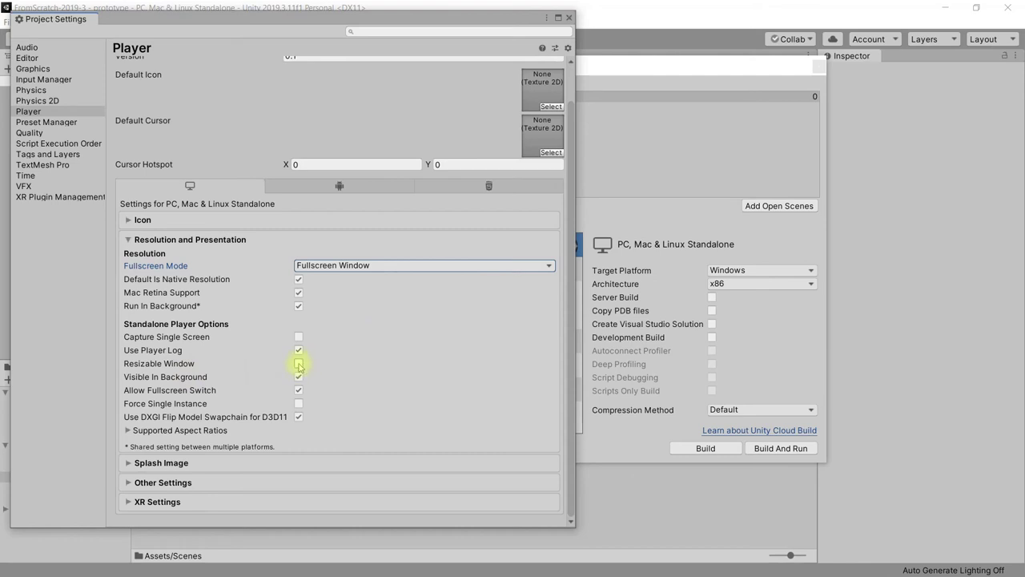
- Toggle Resizable Window on and off, review Supported Aspect Ratios, then expand Splash Image
{"action": "left_click", "coordinate": [298, 366]}
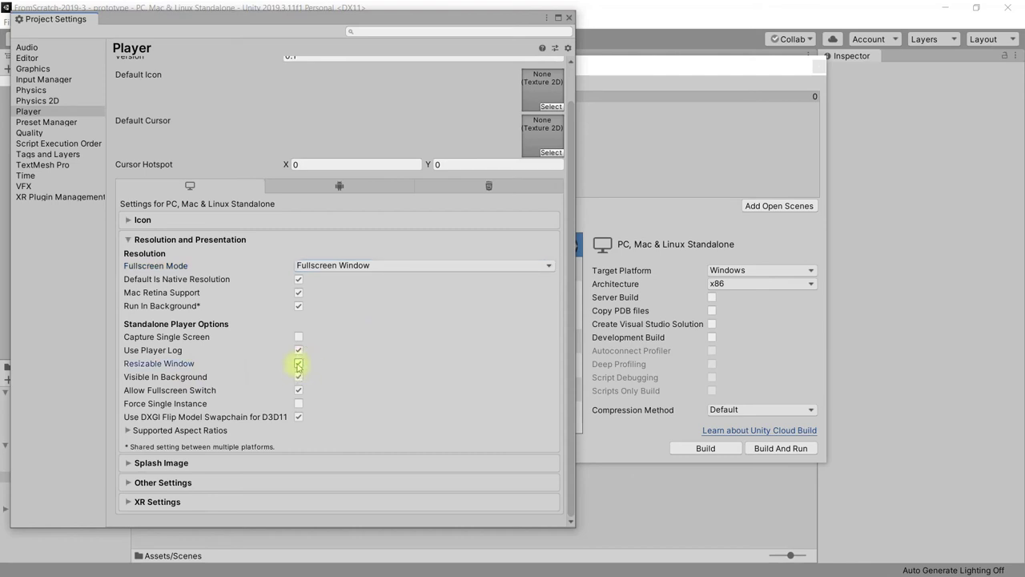
{"action": "left_click", "coordinate": [298, 364]}
{"action": "left_click", "coordinate": [180, 433]}
{"action": "scroll", "coordinate": [403, 361], "scroll_direction": "down", "scroll_amount": 2}
{"action": "scroll", "coordinate": [320, 365], "scroll_direction": "down", "scroll_amount": 1}
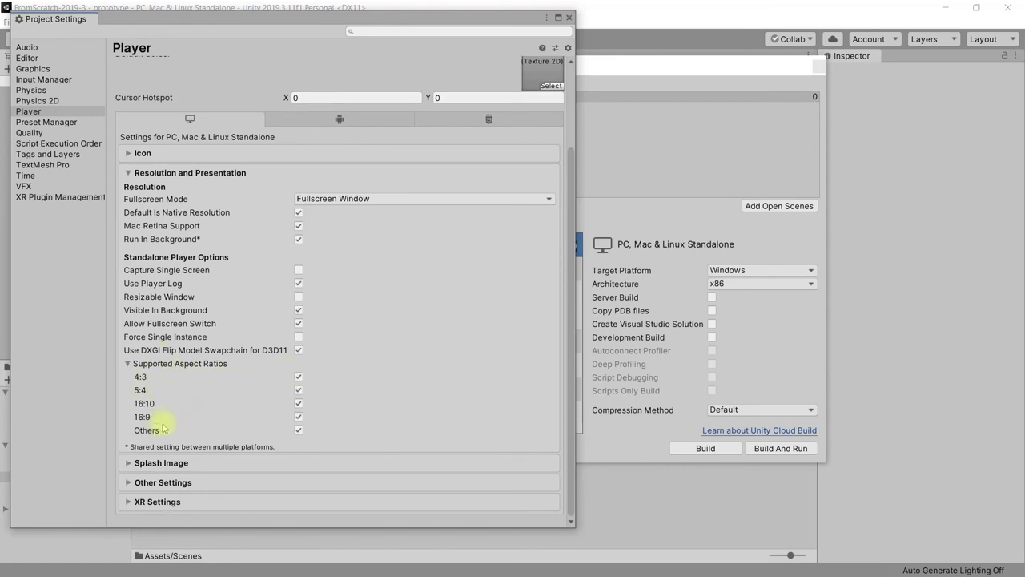
{"action": "left_click", "coordinate": [177, 364]}
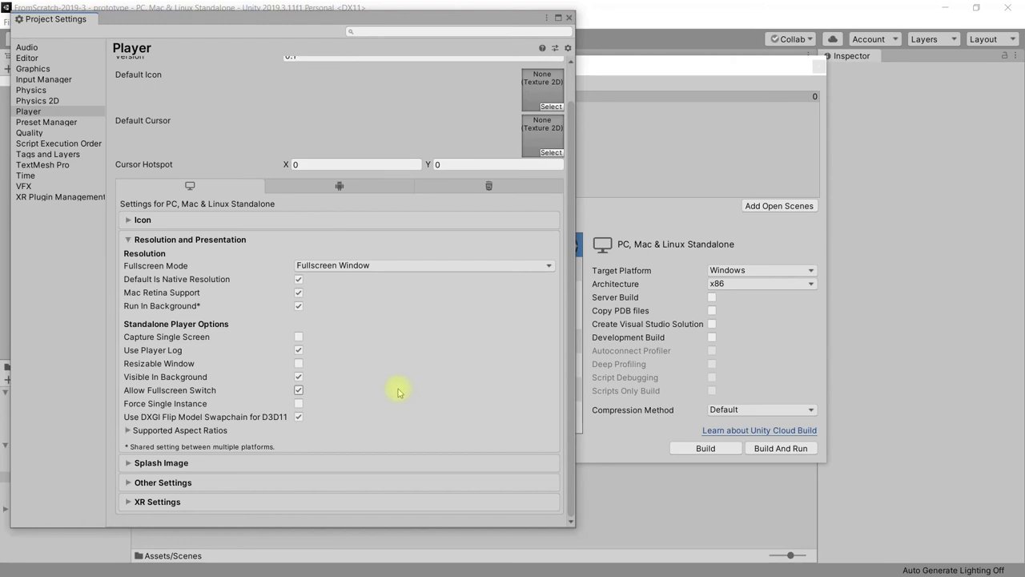
{"action": "scroll", "coordinate": [398, 392], "scroll_direction": "up", "scroll_amount": 2}
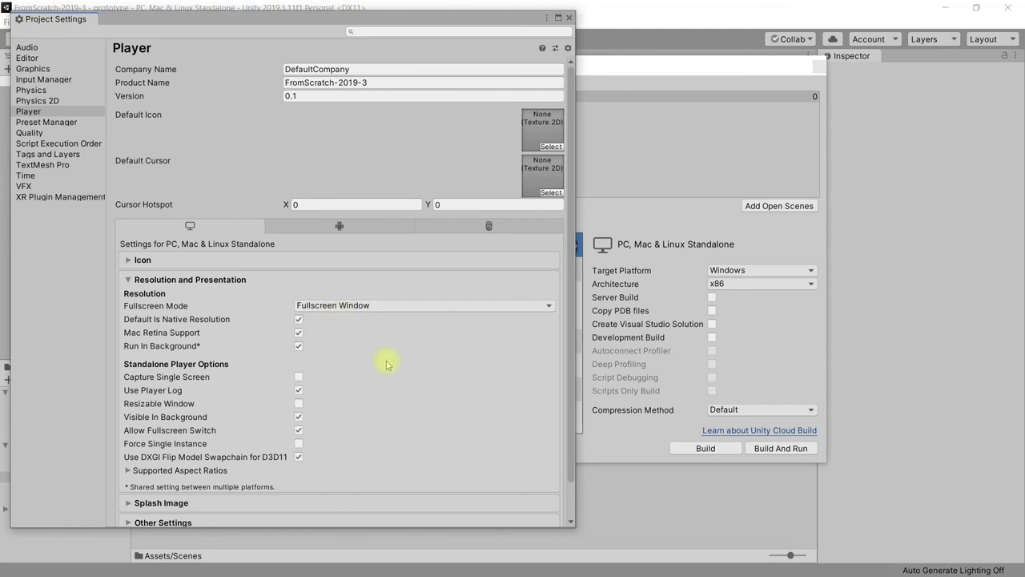
{"action": "scroll", "coordinate": [386, 365], "scroll_direction": "down", "scroll_amount": 2}
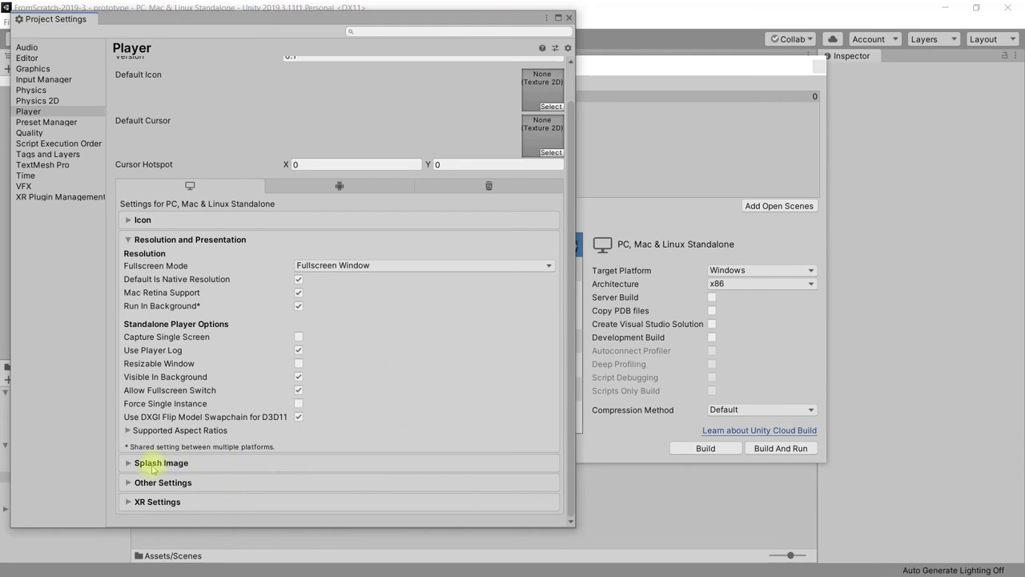
{"action": "left_click", "coordinate": [148, 464]}
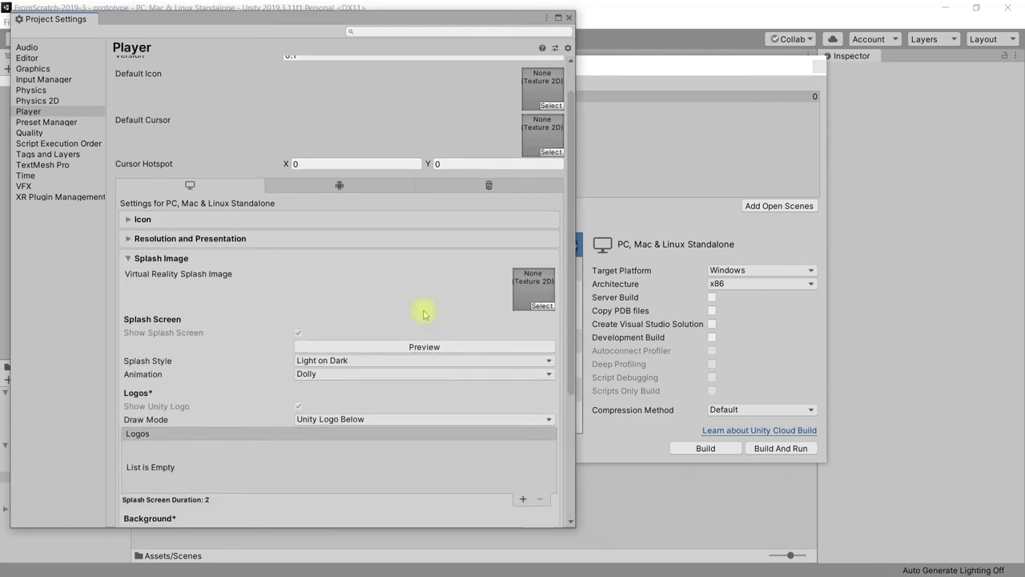
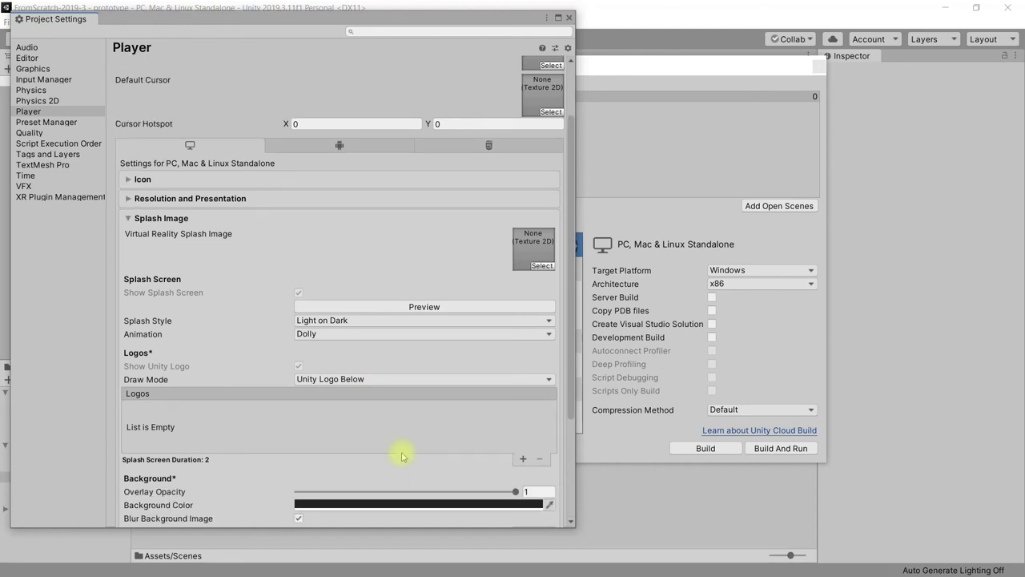
{"action": "scroll", "coordinate": [389, 425], "scroll_direction": "down", "scroll_amount": 2}
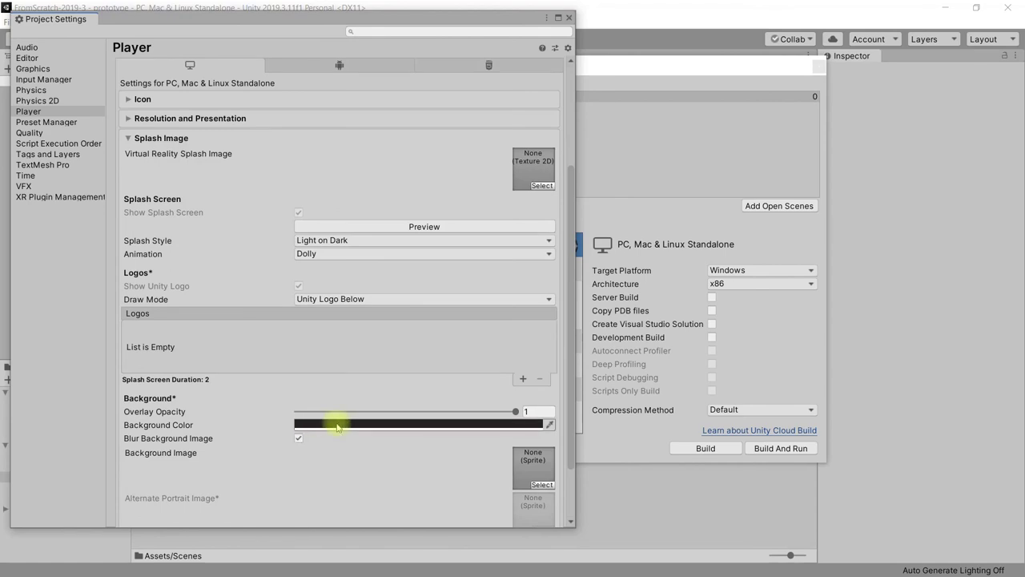
- Inspect the splash screen's near-black background colour, leaving it unchanged
{"action": "left_click", "coordinate": [334, 422]}
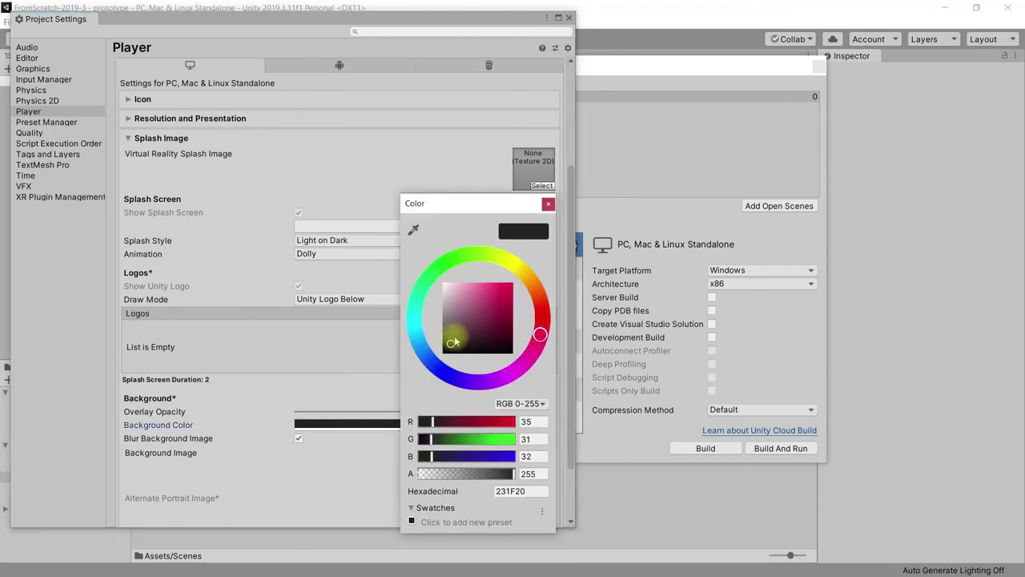
{"action": "left_click", "coordinate": [548, 205]}
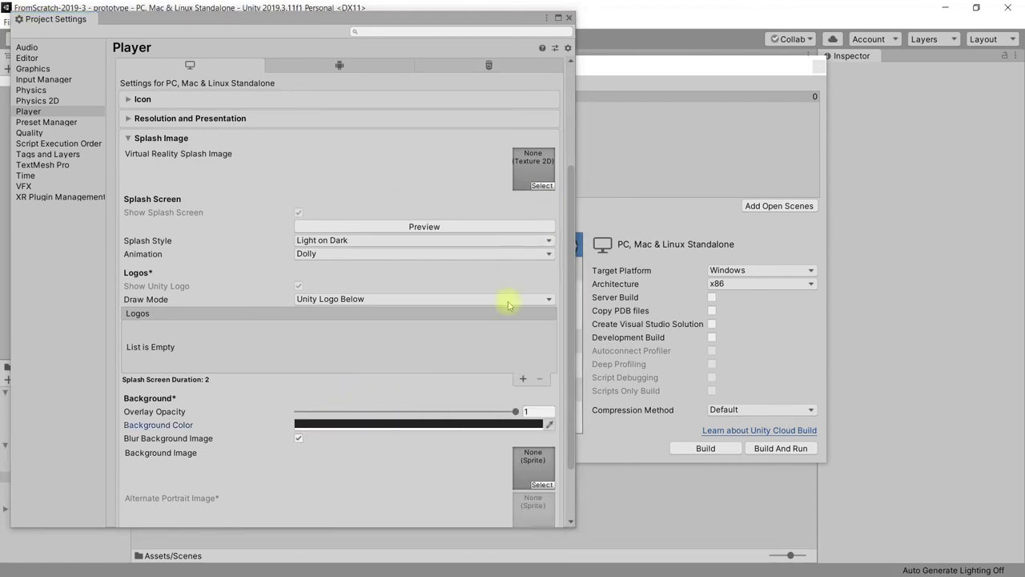
- Review the standalone Player settings and fold the Splash Image section shut
{"action": "scroll", "coordinate": [487, 474], "scroll_direction": "down", "scroll_amount": 2}
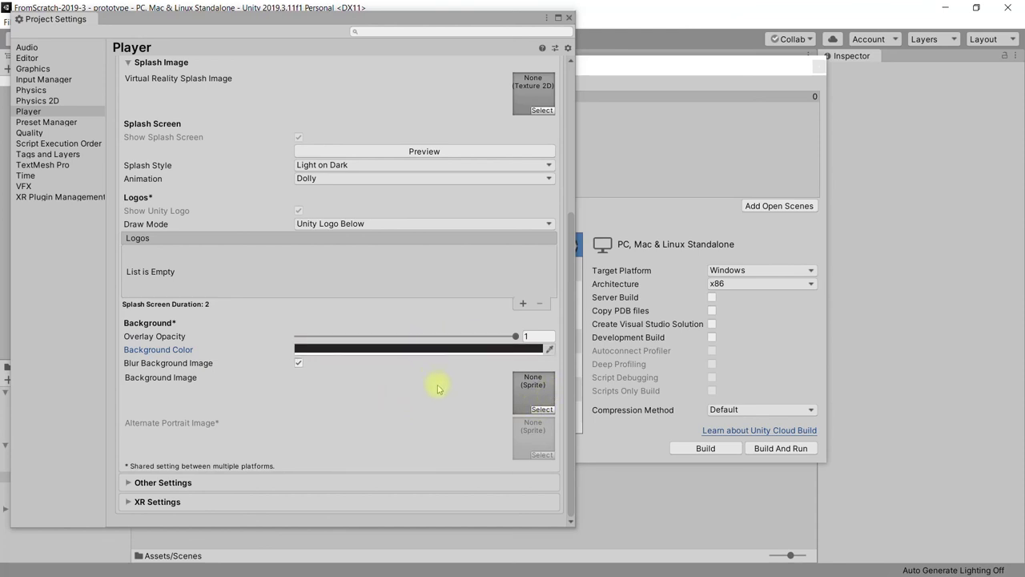
{"action": "scroll", "coordinate": [435, 389], "scroll_direction": "up", "scroll_amount": 3}
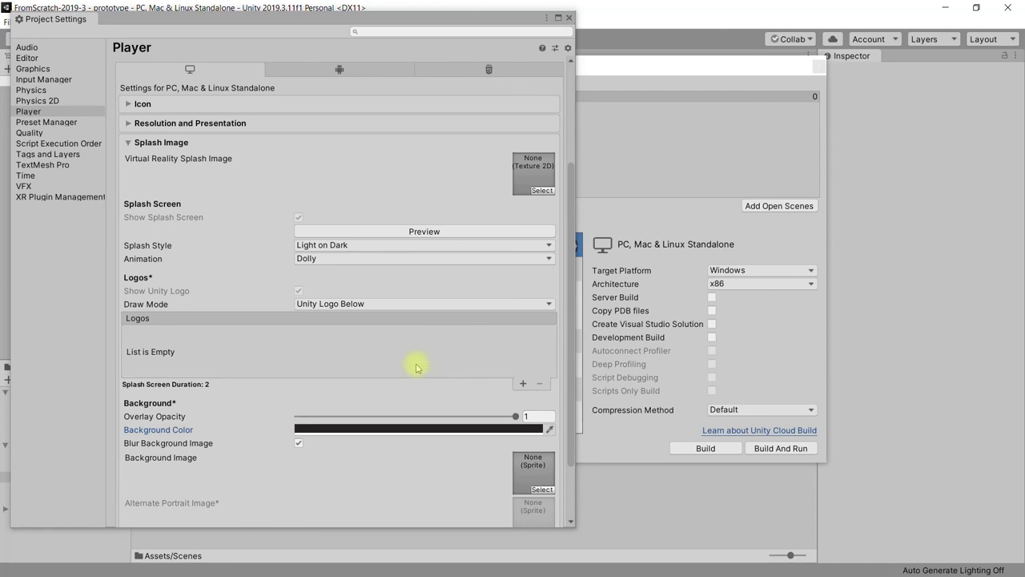
{"action": "scroll", "coordinate": [415, 369], "scroll_direction": "up", "scroll_amount": 1}
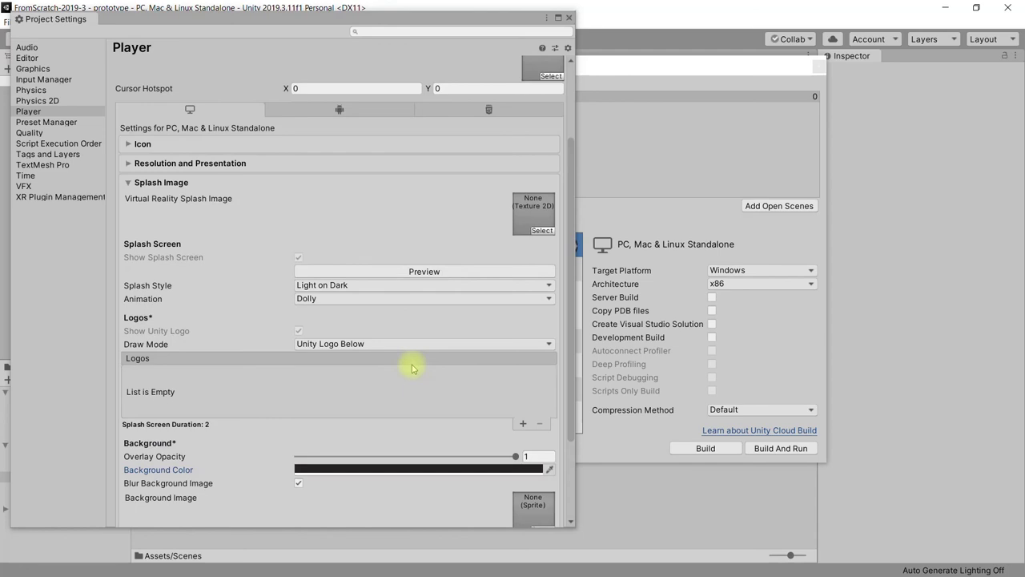
{"action": "scroll", "coordinate": [412, 369], "scroll_direction": "up", "scroll_amount": 3}
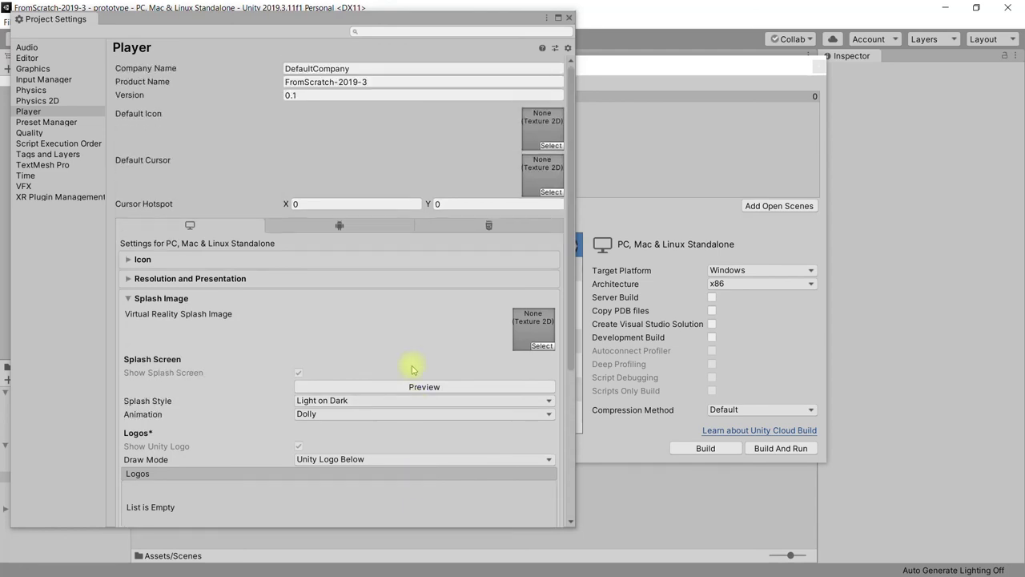
{"action": "scroll", "coordinate": [412, 368], "scroll_direction": "down", "scroll_amount": 3}
{"action": "scroll", "coordinate": [393, 332], "scroll_direction": "down", "scroll_amount": 2}
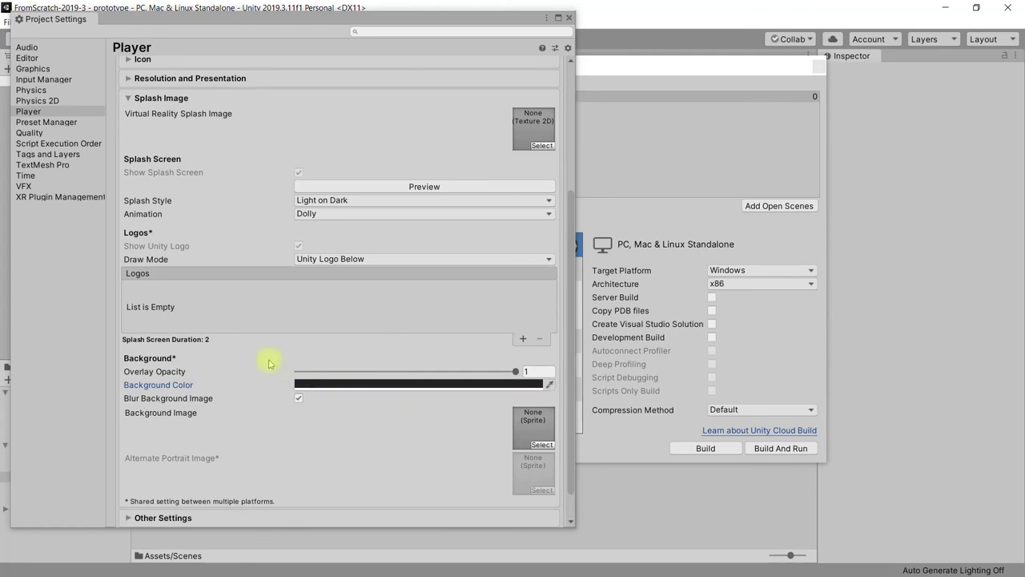
{"action": "scroll", "coordinate": [405, 339], "scroll_direction": "up", "scroll_amount": 2}
{"action": "scroll", "coordinate": [401, 339], "scroll_direction": "up", "scroll_amount": 1}
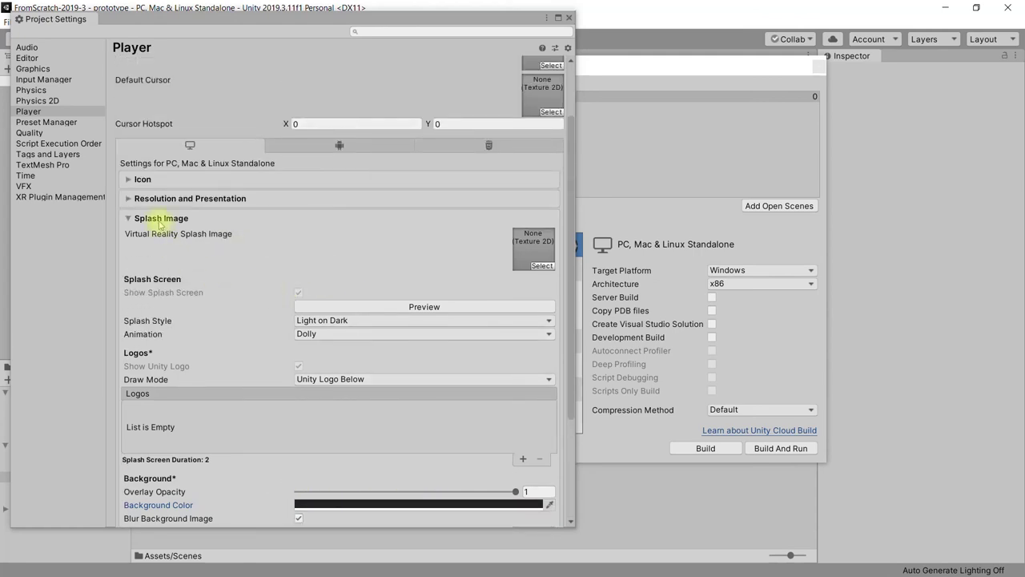
{"action": "left_click", "coordinate": [159, 219]}
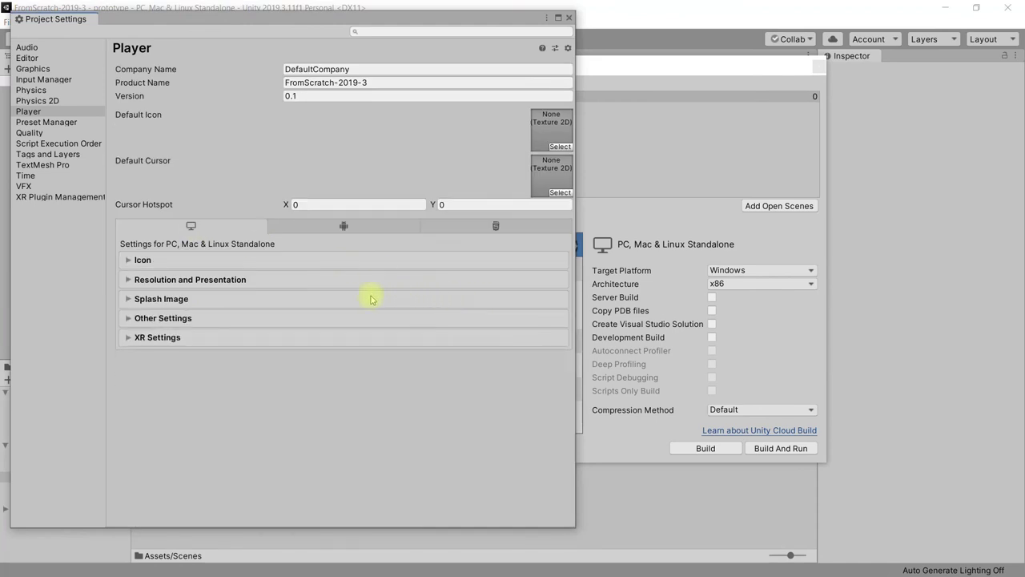